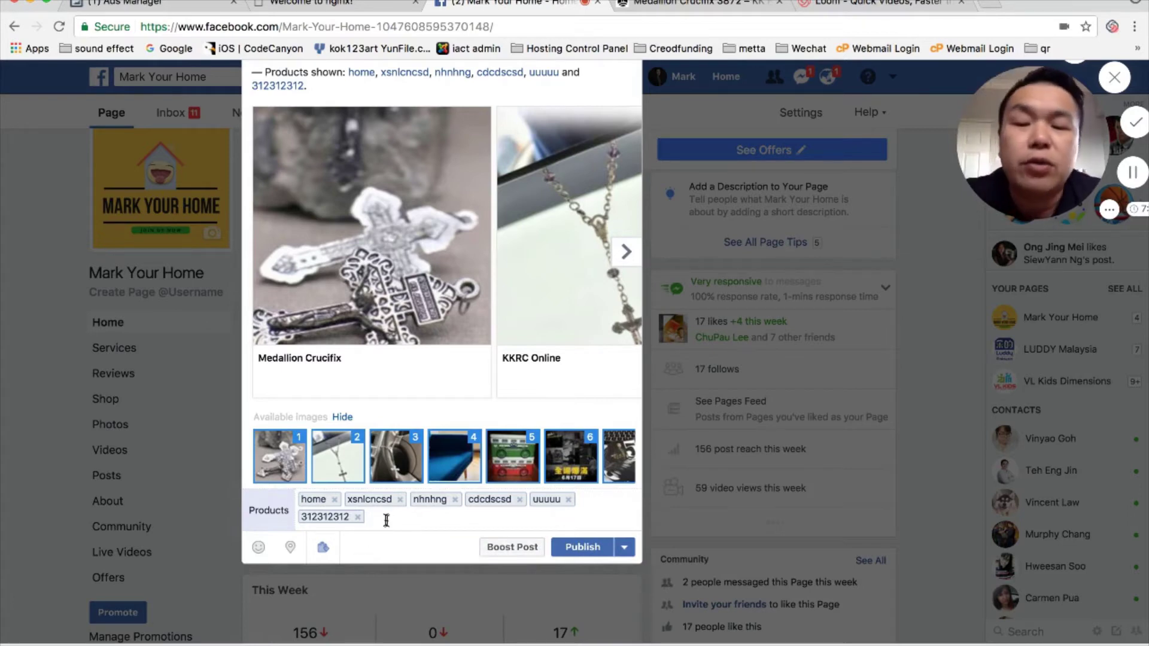
Publish the product carousel post on the Mark Your Home page and bring the new post into view.
{"action": "left_click", "coordinate": [580, 547]}
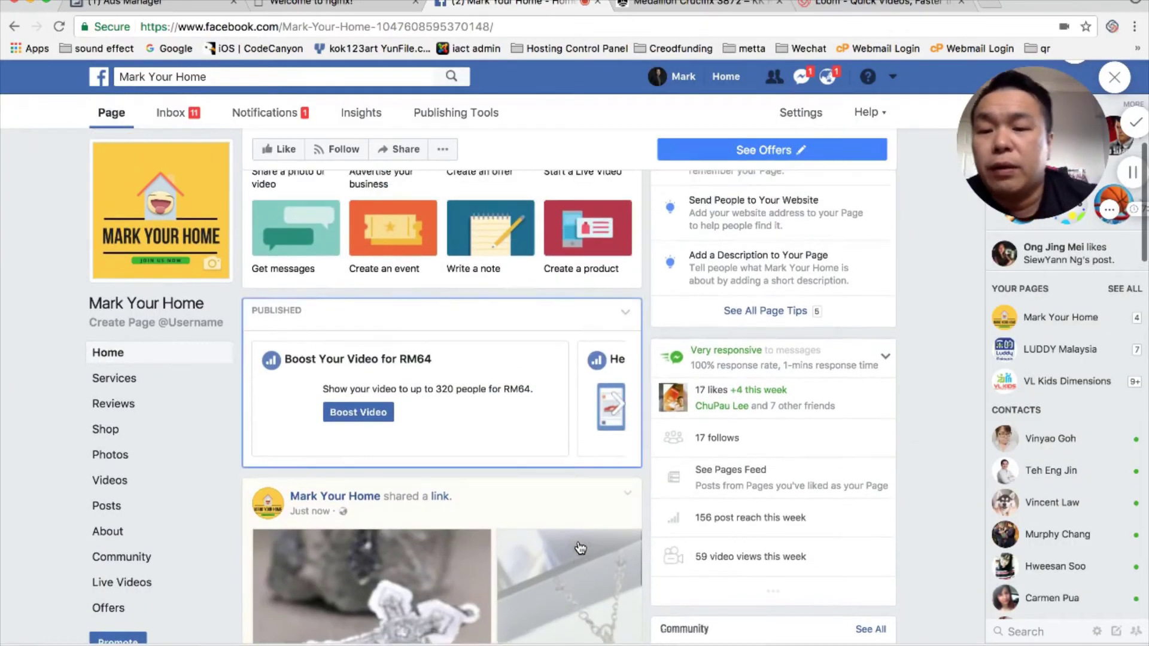
{"action": "scroll", "coordinate": [503, 483], "scroll_direction": "down", "scroll_amount": 7}
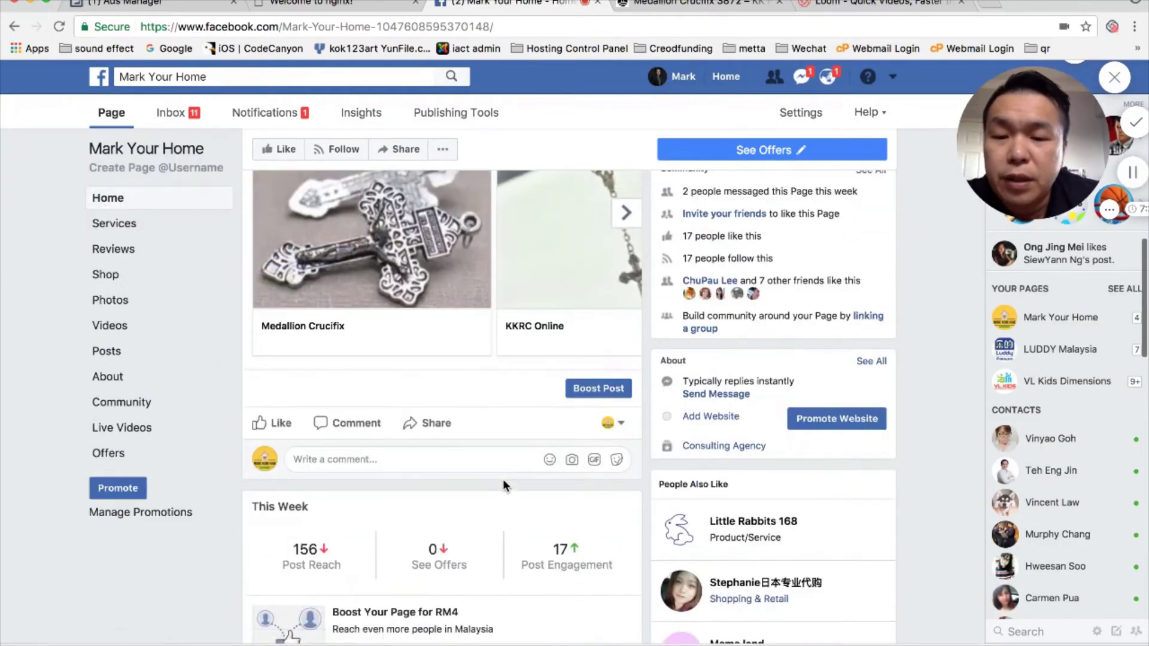
{"action": "scroll", "coordinate": [503, 485], "scroll_direction": "up", "scroll_amount": 3}
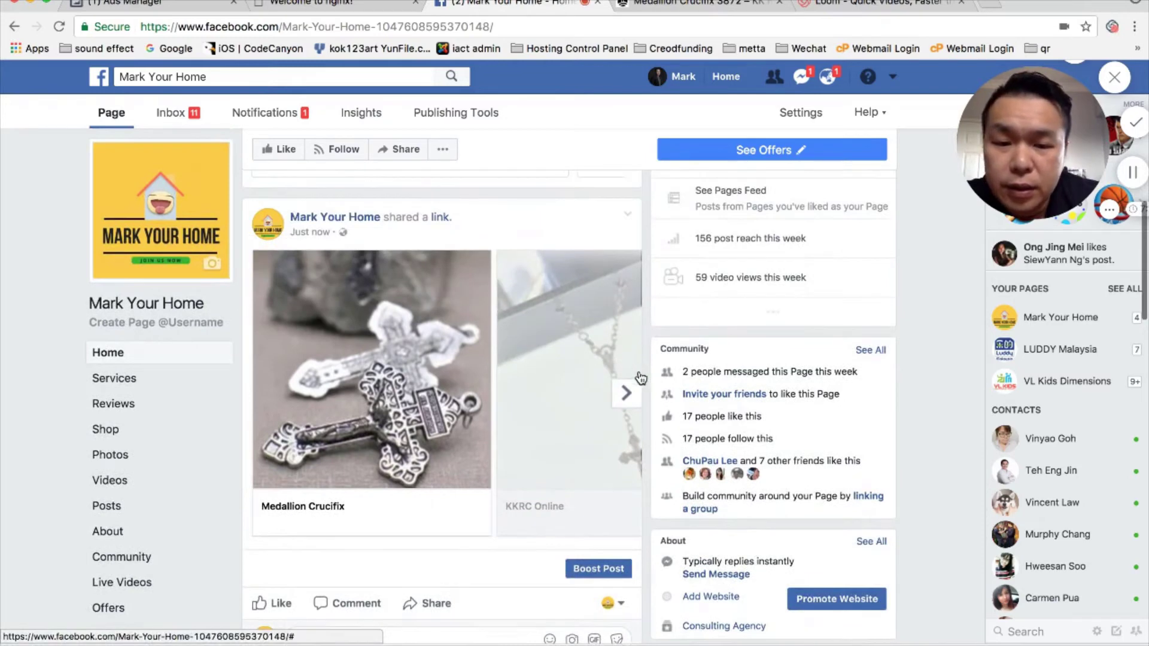
Browse forward and back through the image cards of the newly published carousel post, up to its closing card.
{"action": "left_click", "coordinate": [625, 394]}
{"action": "left_click", "coordinate": [625, 395]}
{"action": "left_click", "coordinate": [627, 396]}
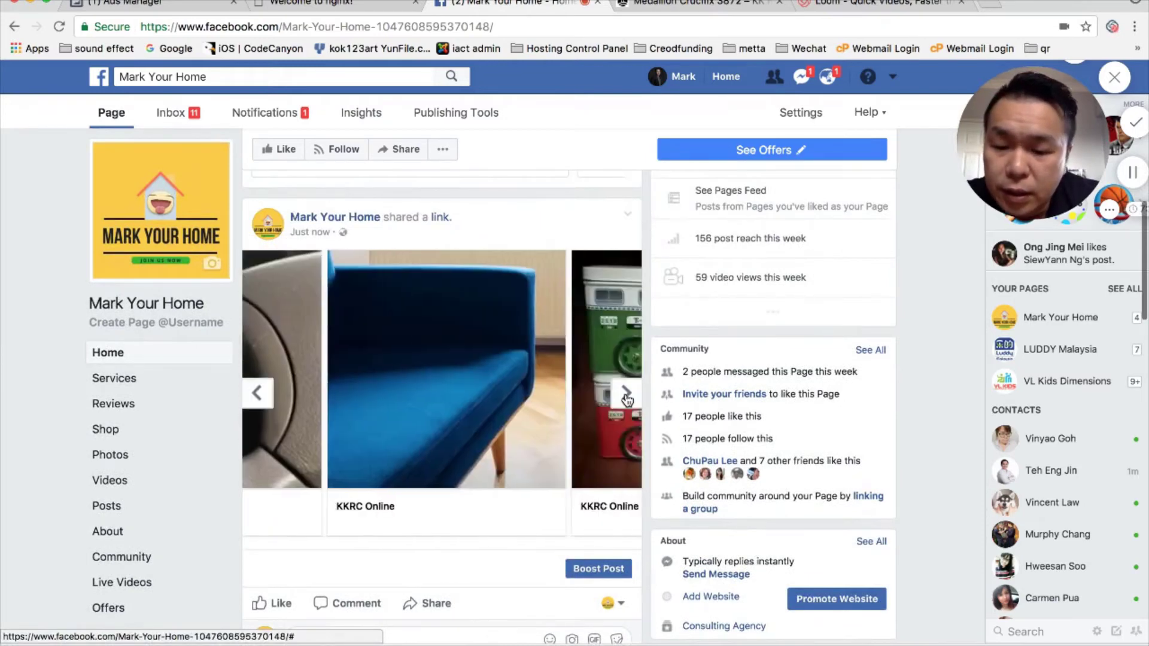
{"action": "left_click", "coordinate": [626, 395]}
{"action": "left_click", "coordinate": [626, 396]}
{"action": "left_click", "coordinate": [626, 395]}
{"action": "left_click", "coordinate": [626, 395]}
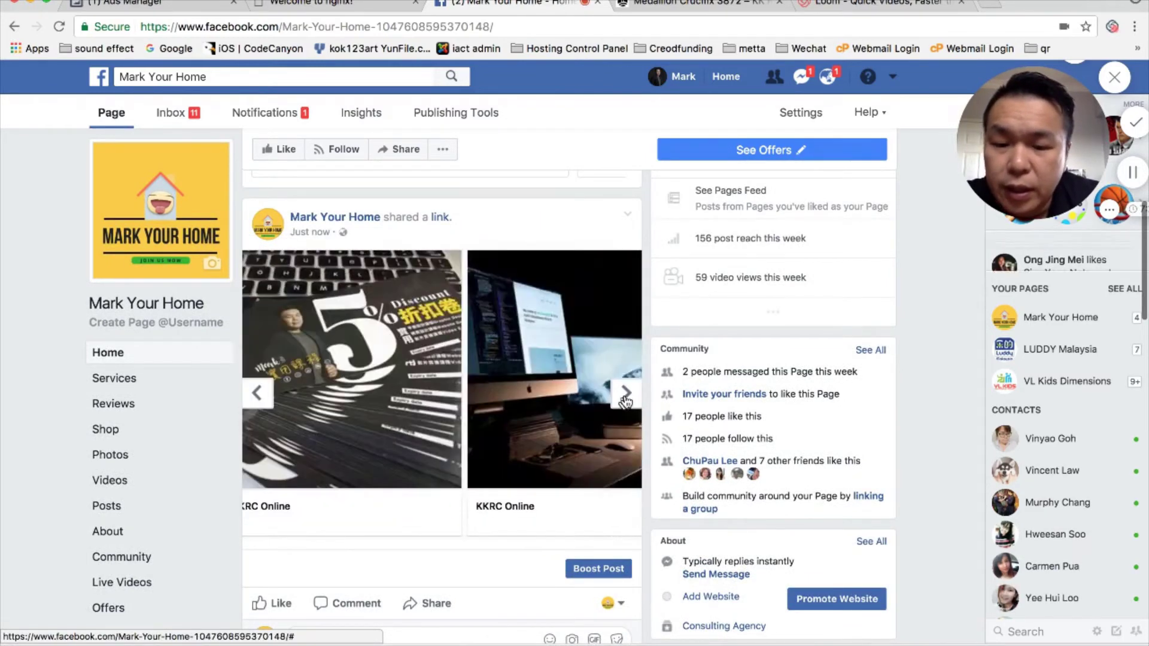
{"action": "left_click", "coordinate": [626, 396]}
{"action": "scroll", "coordinate": [495, 533], "scroll_direction": "down", "scroll_amount": 2}
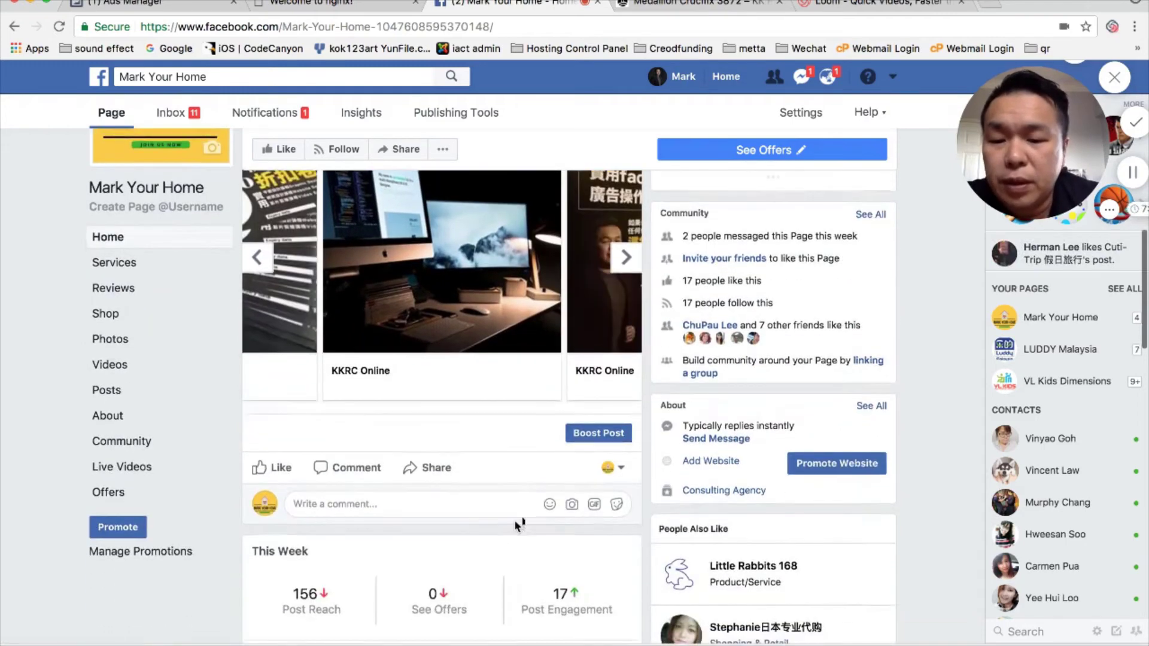
{"action": "left_click", "coordinate": [627, 258]}
{"action": "left_click", "coordinate": [626, 257]}
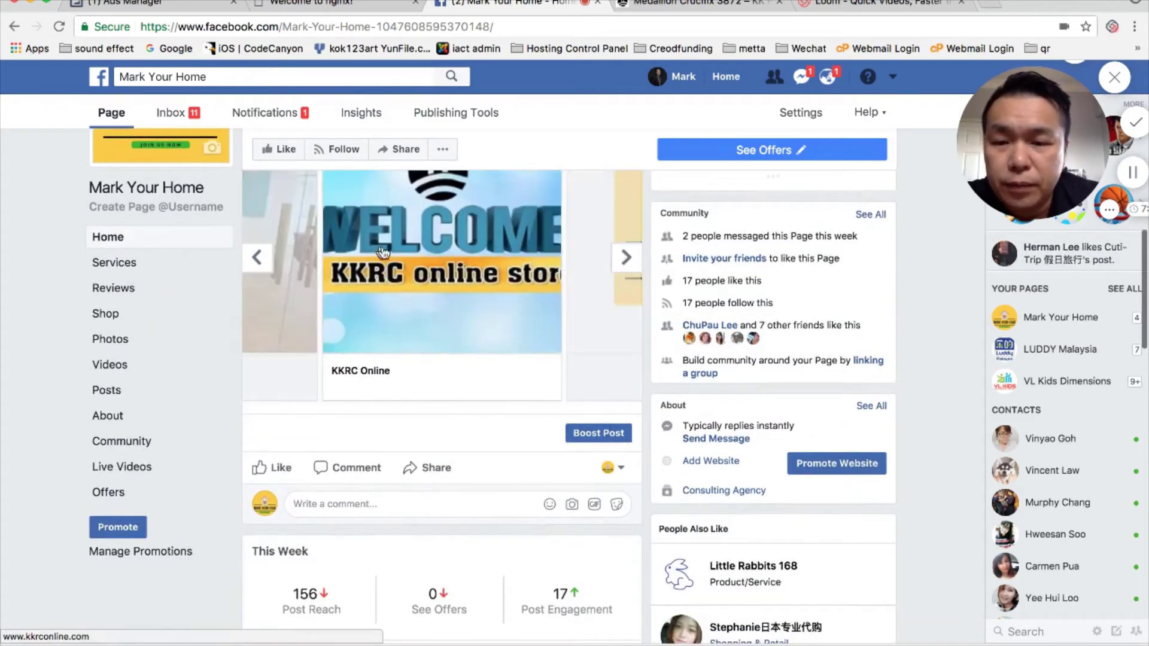
{"action": "left_click", "coordinate": [256, 258]}
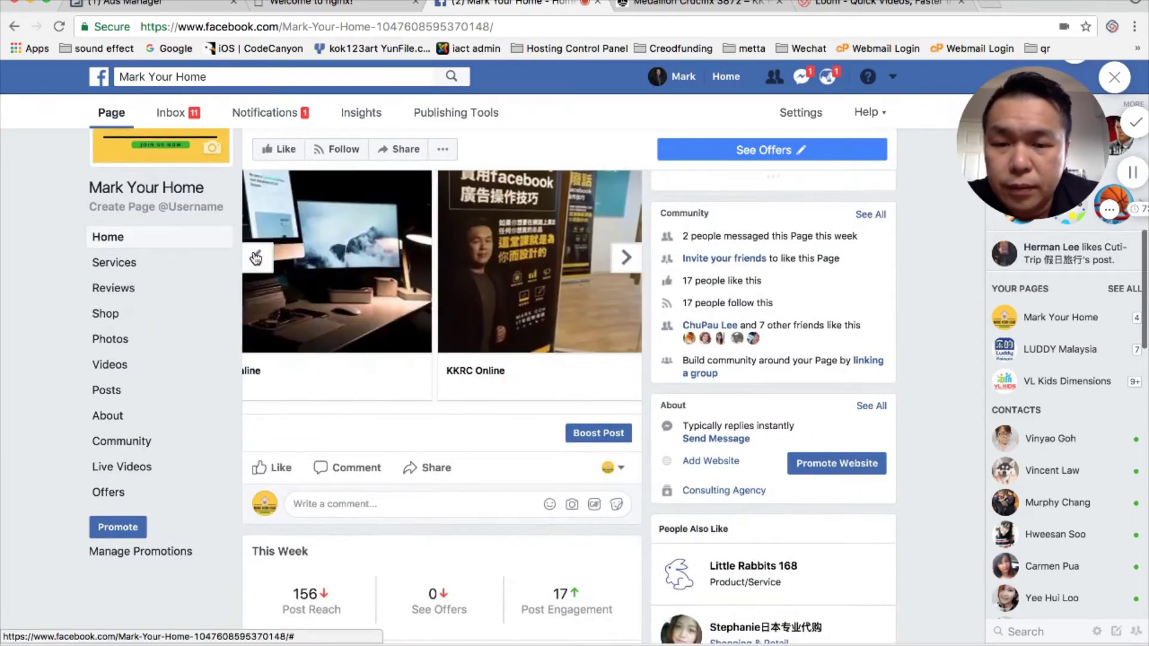
{"action": "left_click", "coordinate": [257, 257]}
{"action": "scroll", "coordinate": [449, 371], "scroll_direction": "up", "scroll_amount": 4}
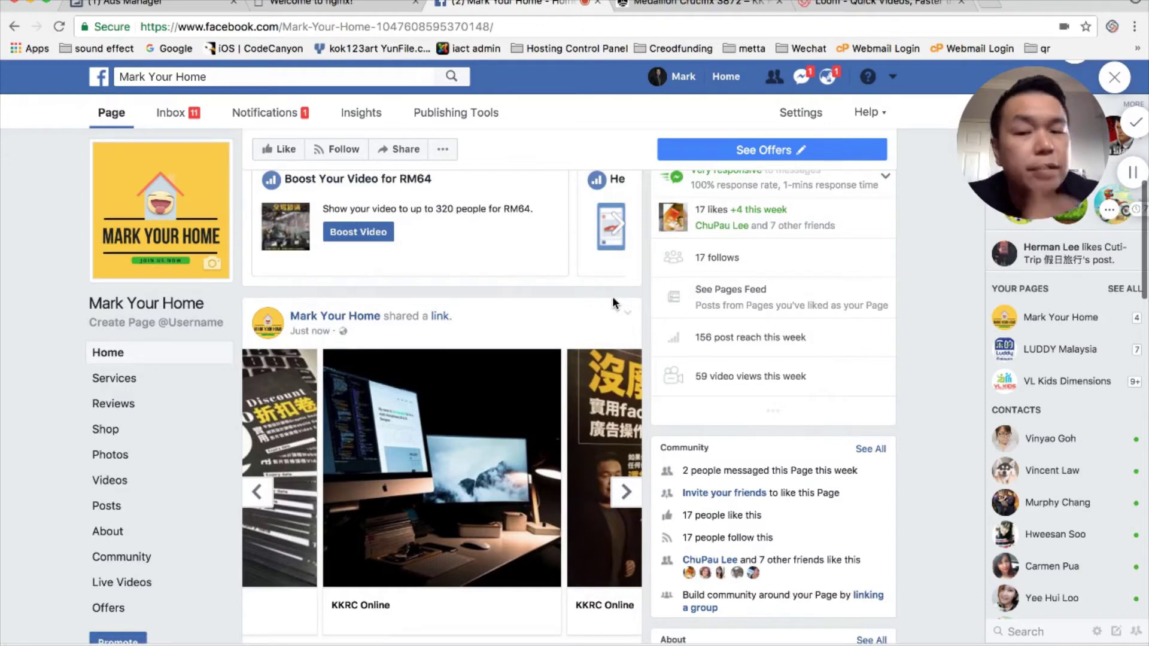
{"action": "scroll", "coordinate": [564, 326], "scroll_direction": "down", "scroll_amount": 1}
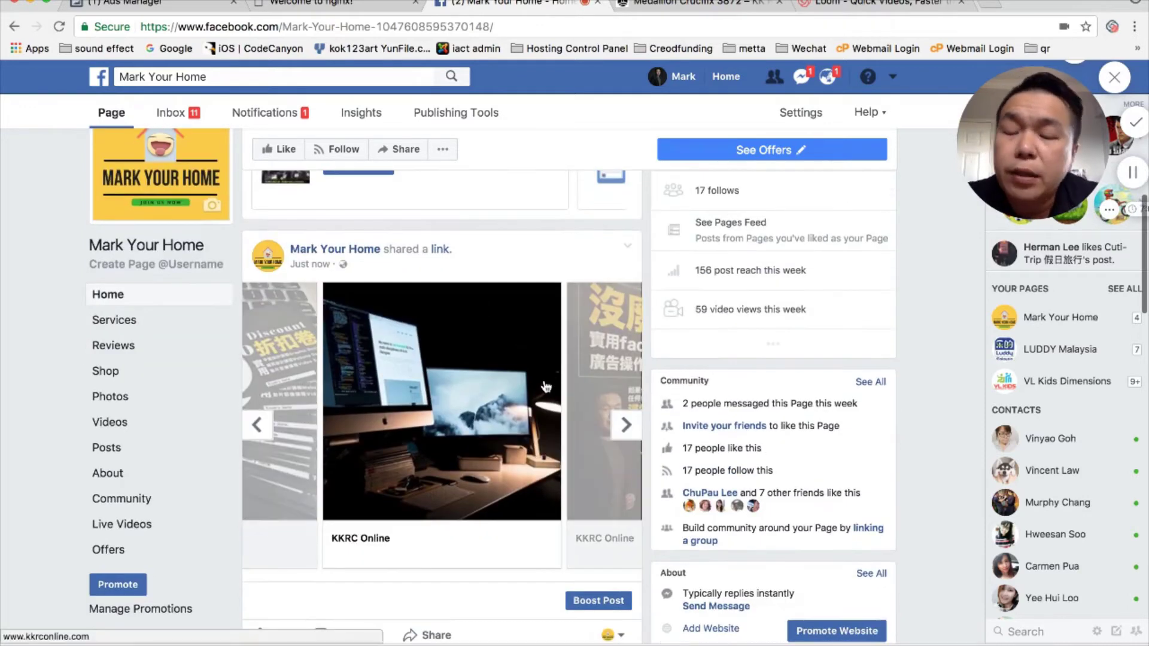
{"action": "scroll", "coordinate": [545, 392], "scroll_direction": "down", "scroll_amount": 1}
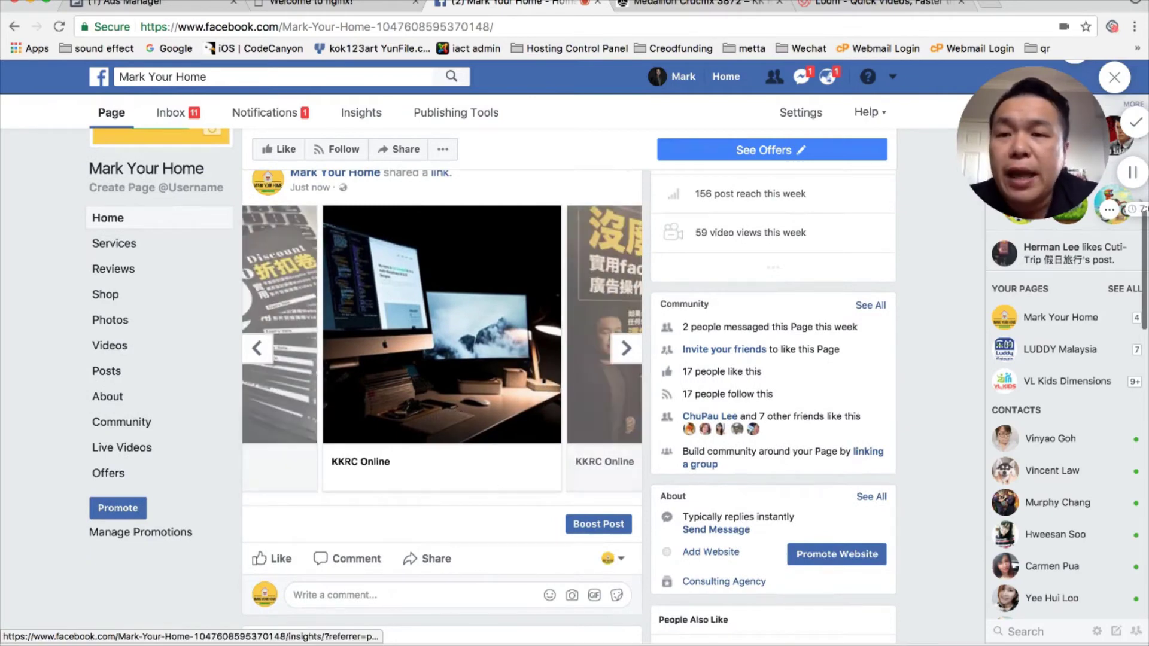
{"action": "left_click", "coordinate": [139, 4]}
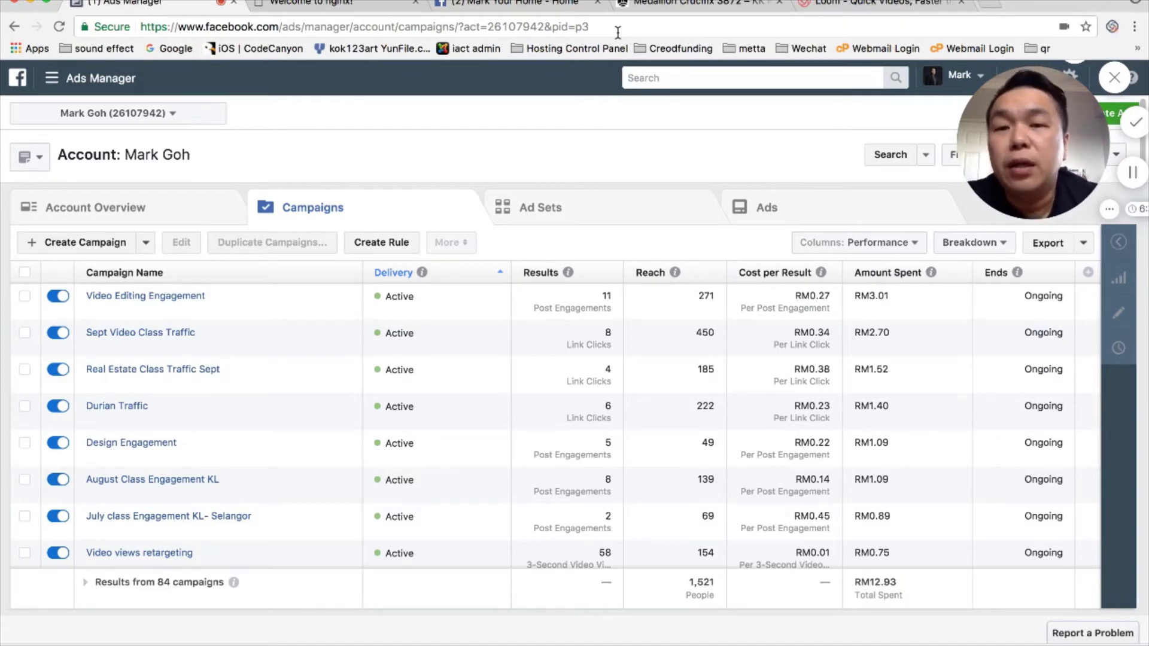
{"action": "left_click", "coordinate": [514, 4]}
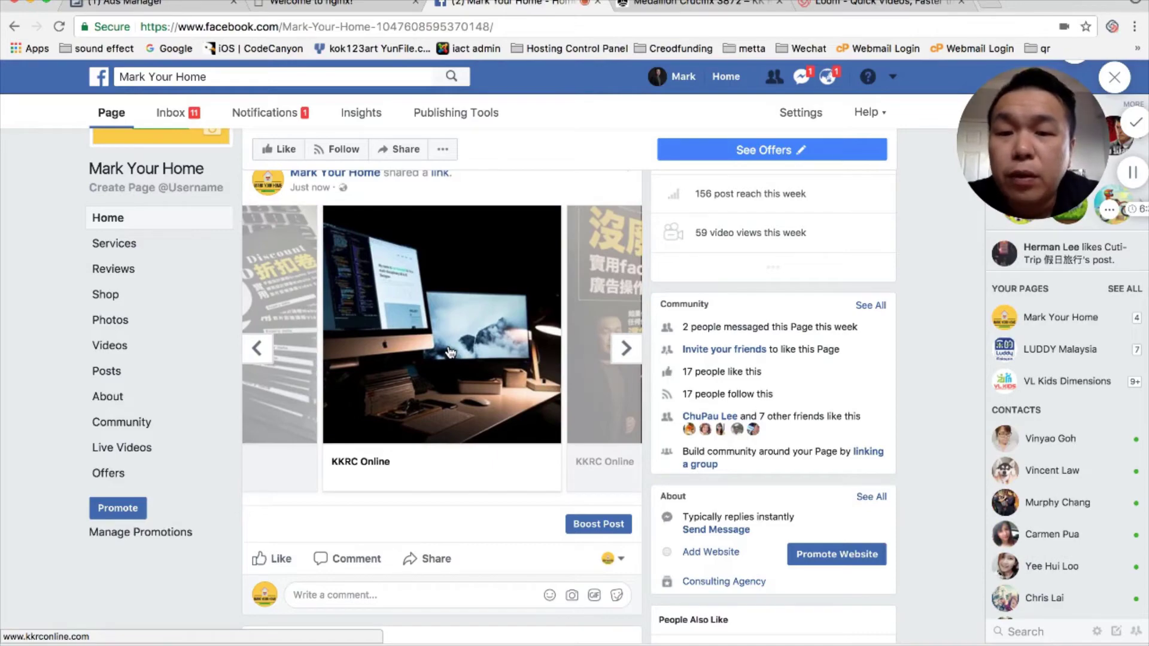
{"action": "scroll", "coordinate": [450, 352], "scroll_direction": "up", "scroll_amount": 2}
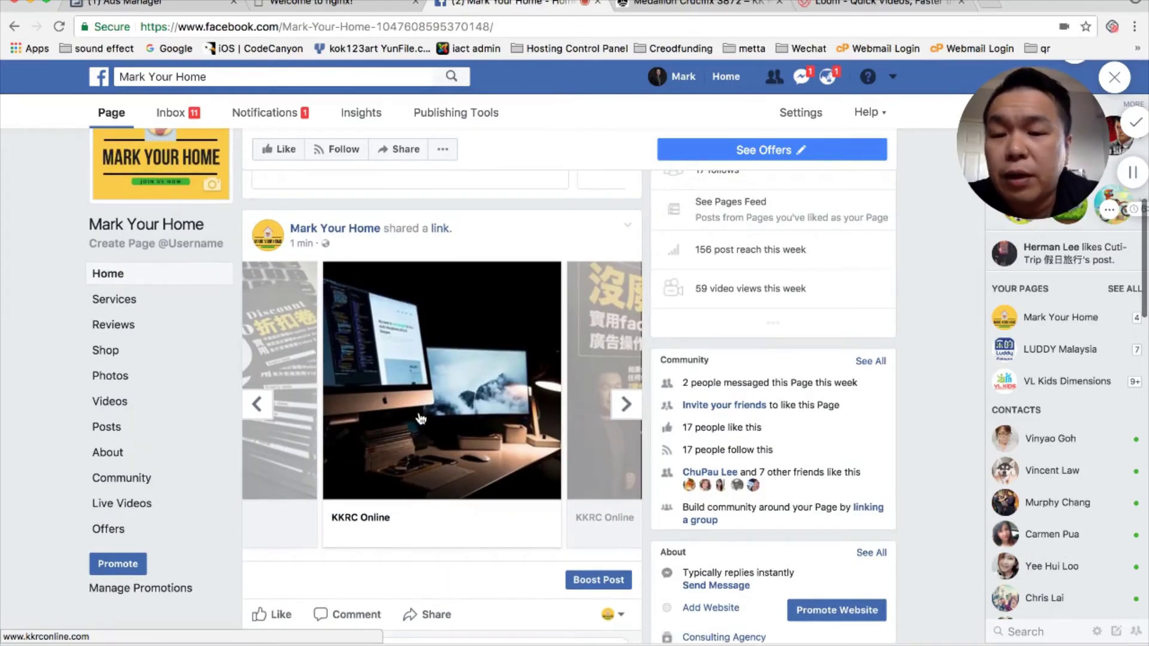
{"action": "scroll", "coordinate": [420, 418], "scroll_direction": "down", "scroll_amount": 6}
{"action": "scroll", "coordinate": [421, 418], "scroll_direction": "up", "scroll_amount": 6}
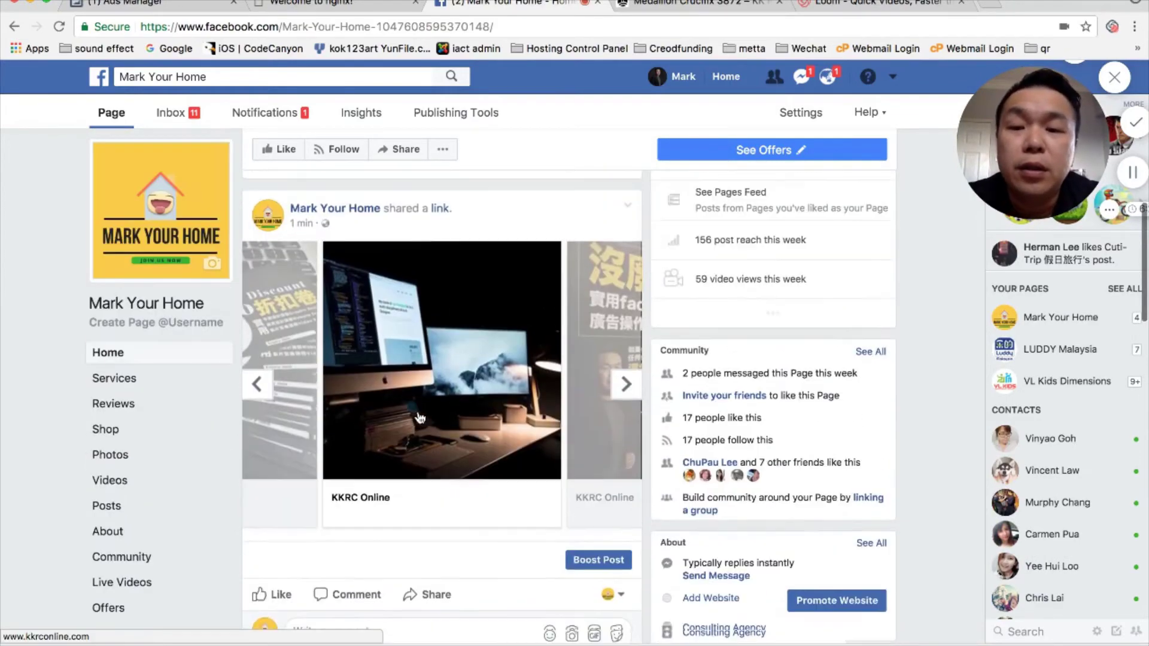
Switch to Ads Manager and start a new ad from scratch, discarding the saved draft, with Traffic as the campaign objective and name.
{"action": "left_click", "coordinate": [203, 3]}
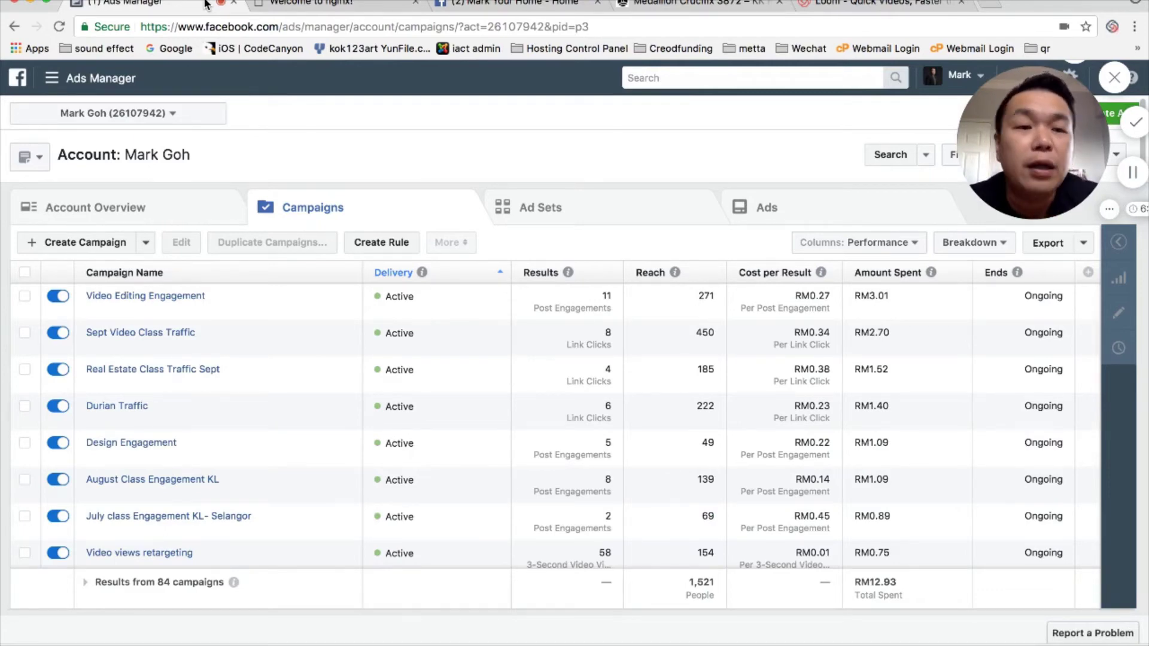
{"action": "left_click_drag", "start_coordinate": [1036, 108], "coordinate": [242, 114]}
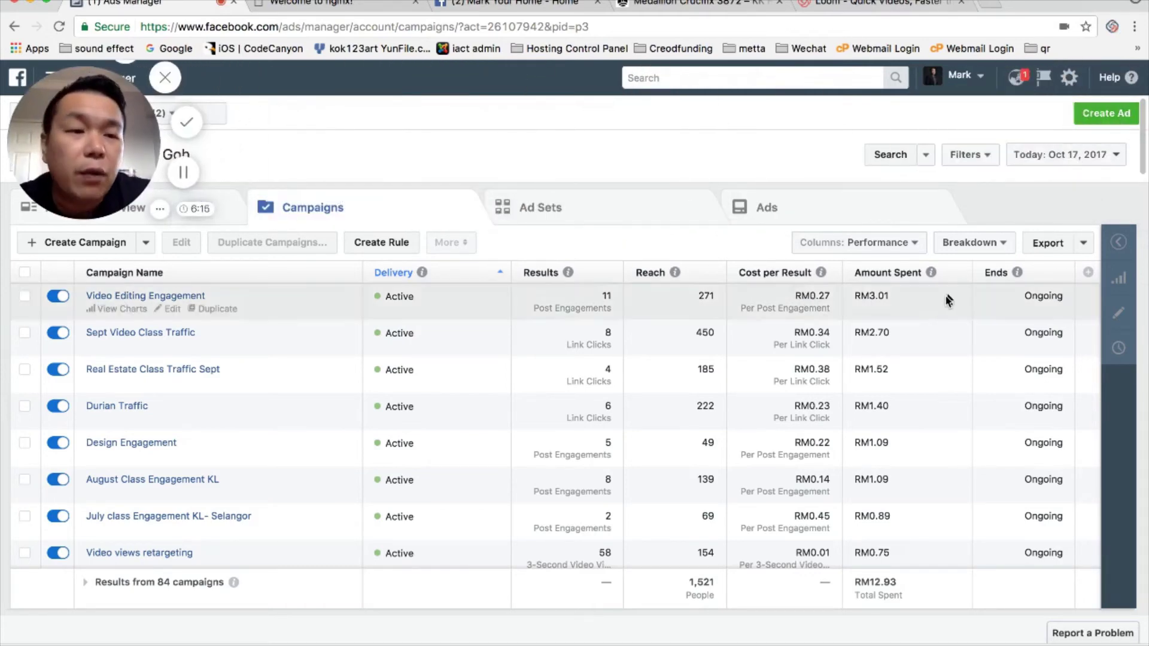
{"action": "left_click", "coordinate": [1102, 115]}
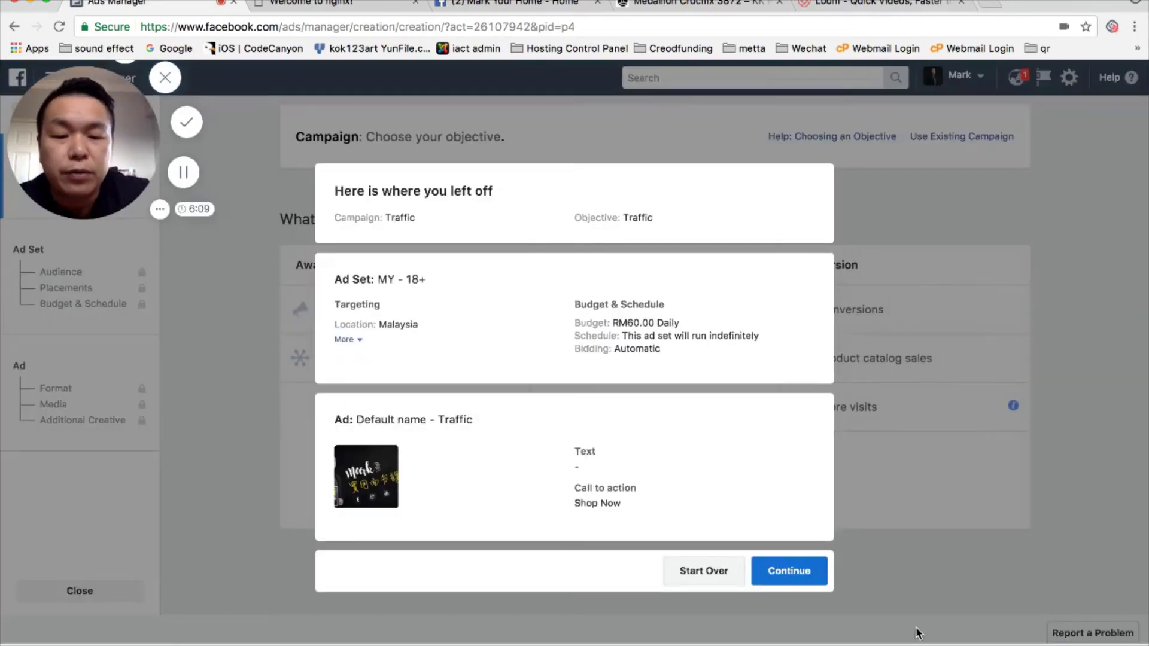
{"action": "left_click", "coordinate": [699, 574]}
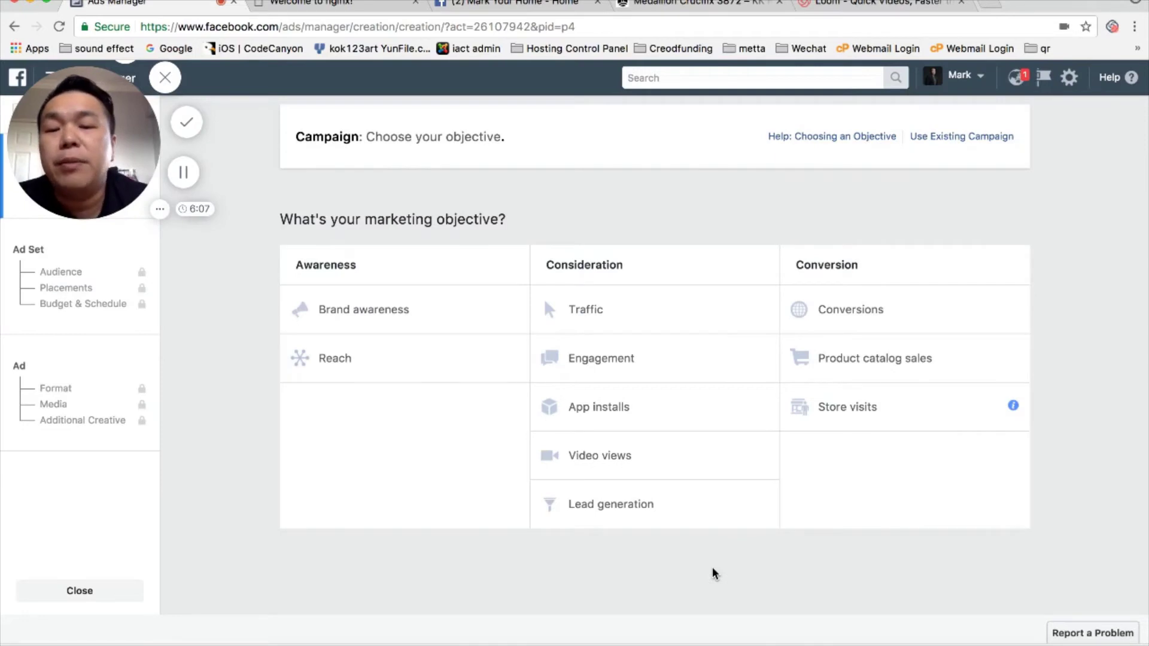
{"action": "left_click", "coordinate": [654, 318]}
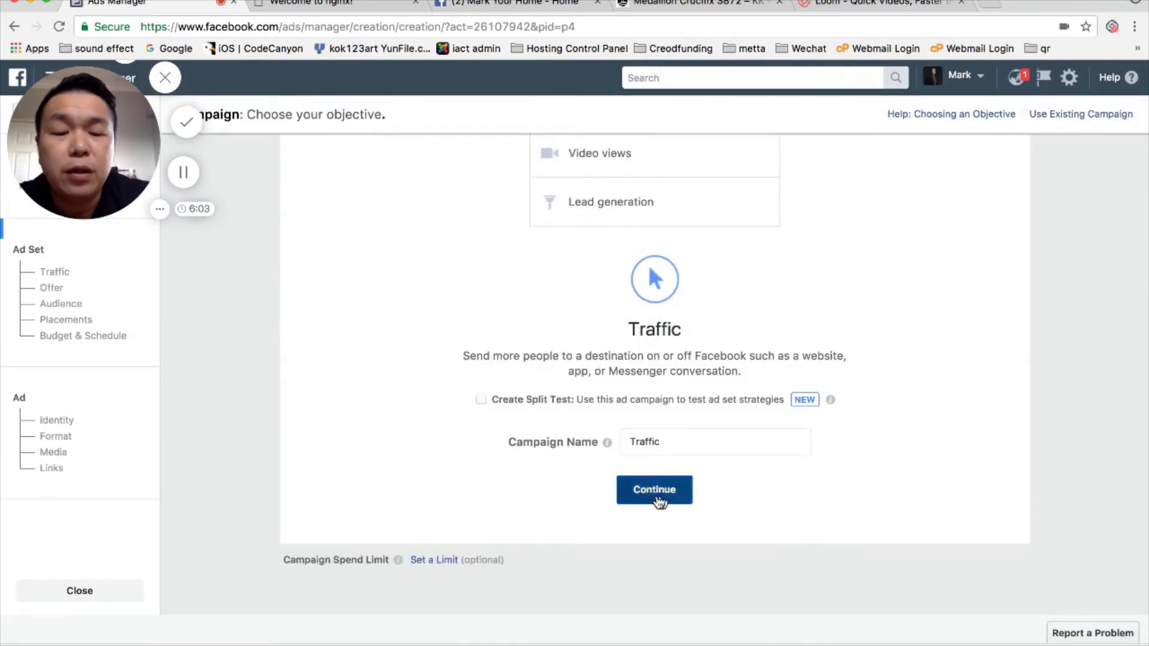
{"action": "left_click", "coordinate": [657, 492]}
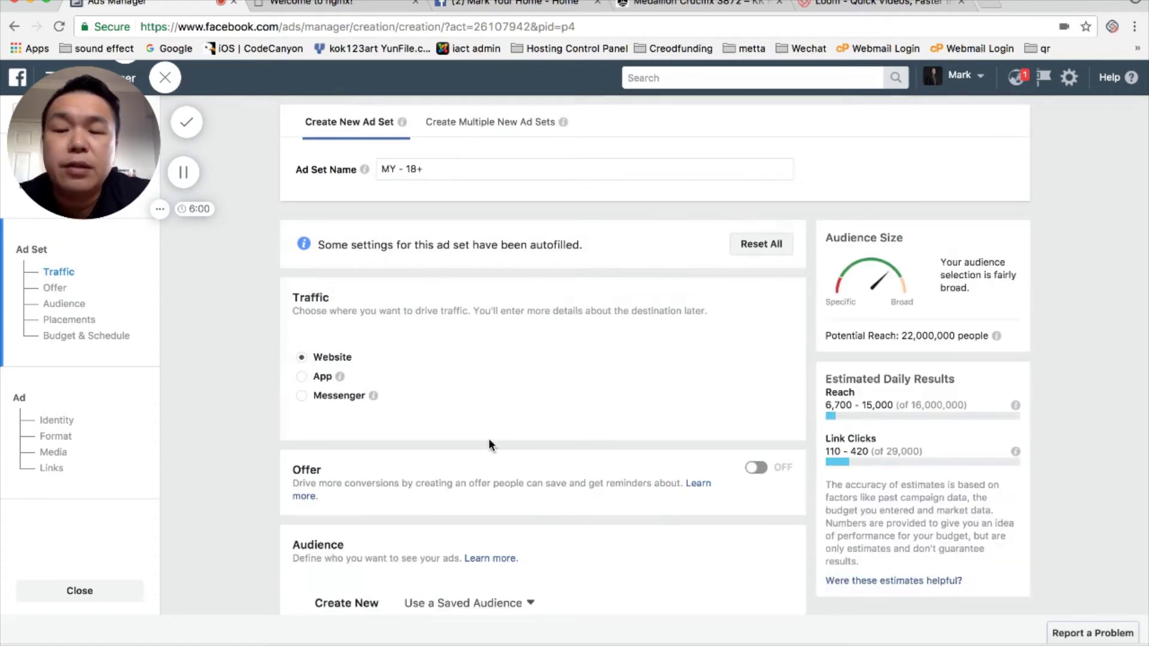
Look over the ad set's audience settings and proceed to the ad's format settings.
{"action": "scroll", "coordinate": [488, 440], "scroll_direction": "down", "scroll_amount": 2}
{"action": "scroll", "coordinate": [489, 443], "scroll_direction": "down", "scroll_amount": 10}
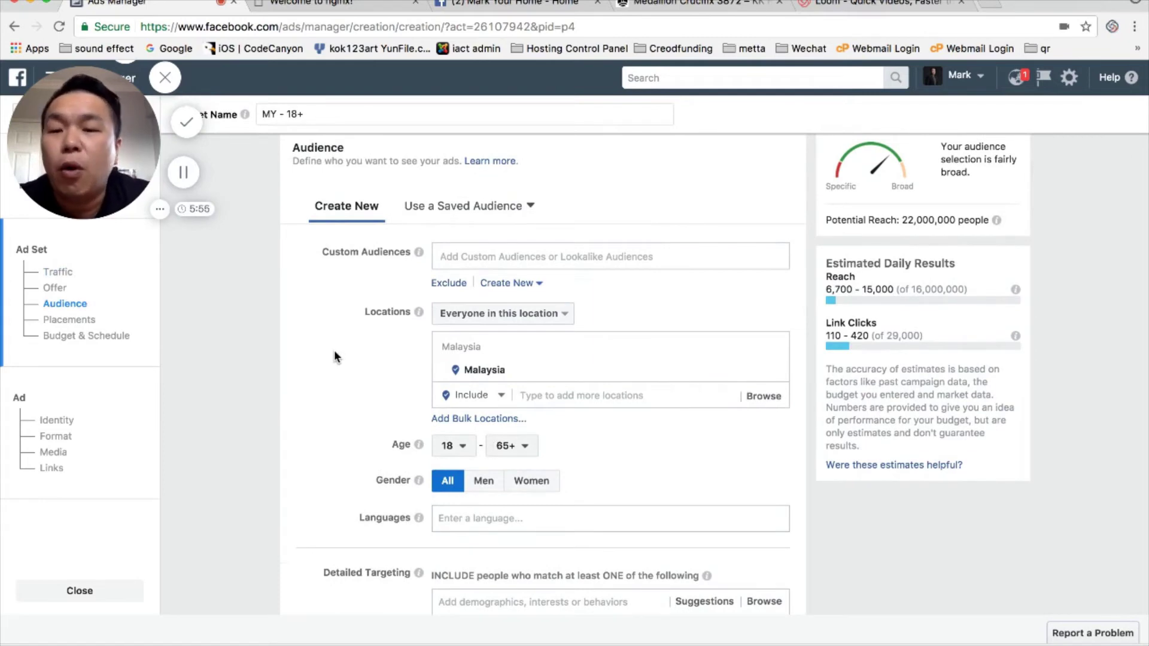
{"action": "scroll", "coordinate": [337, 355], "scroll_direction": "down", "scroll_amount": 7}
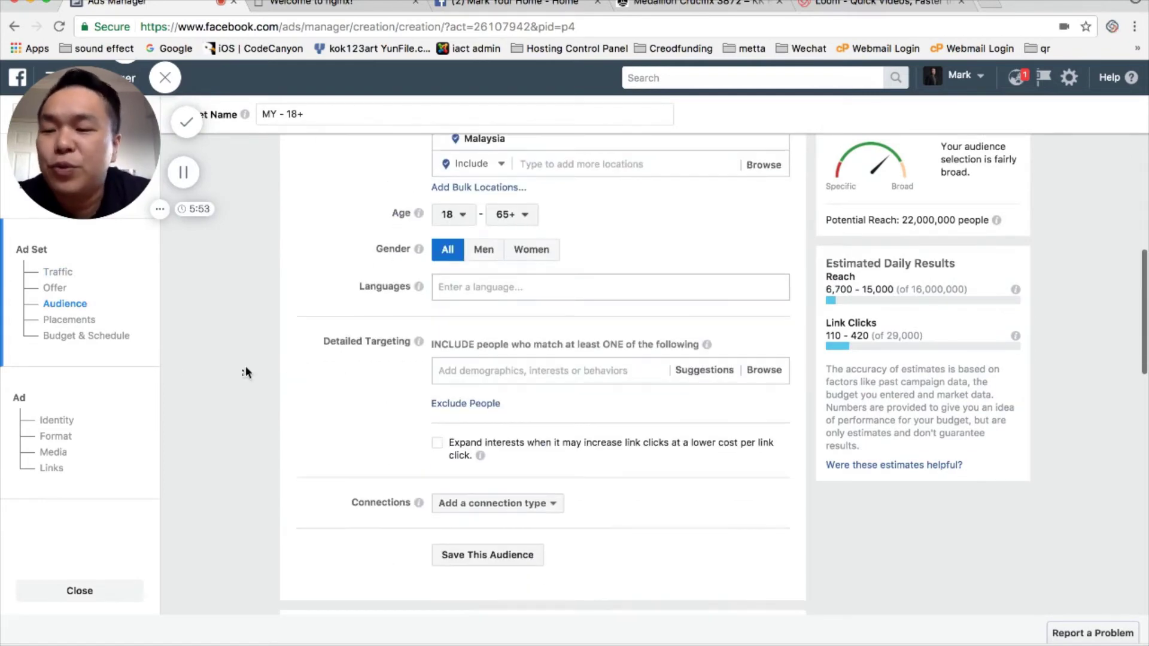
{"action": "left_click", "coordinate": [60, 438]}
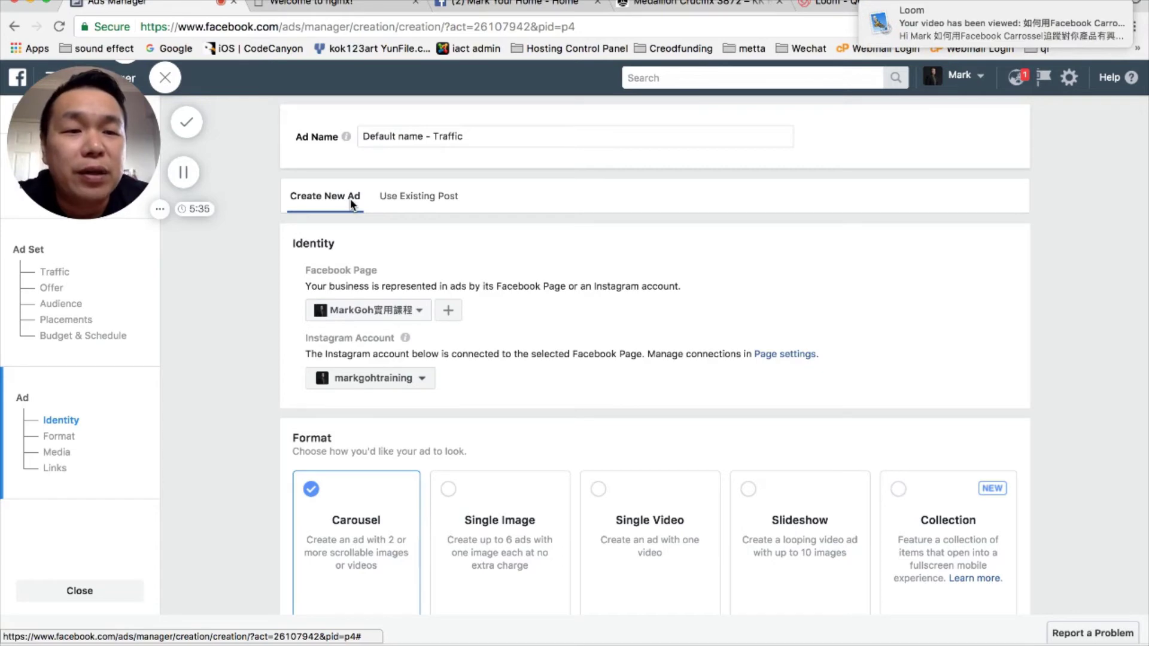
Enter "我要上課!" as the main text in the Links section of the carousel ad.
{"action": "scroll", "coordinate": [356, 235], "scroll_direction": "down", "scroll_amount": 5}
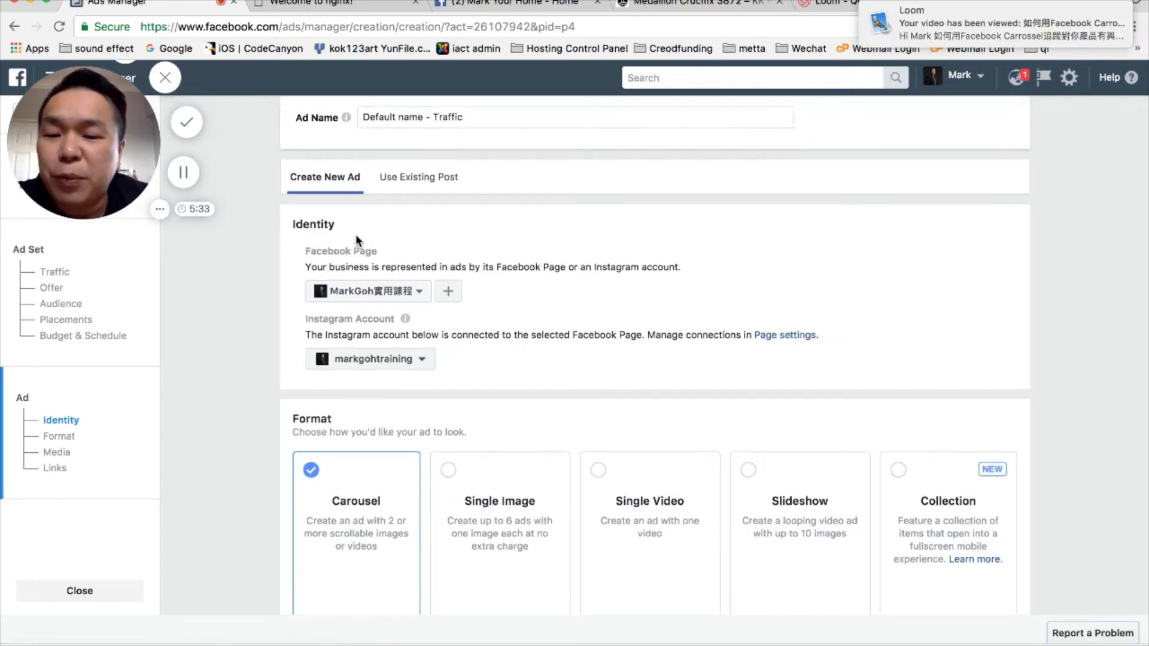
{"action": "scroll", "coordinate": [356, 236], "scroll_direction": "down", "scroll_amount": 1}
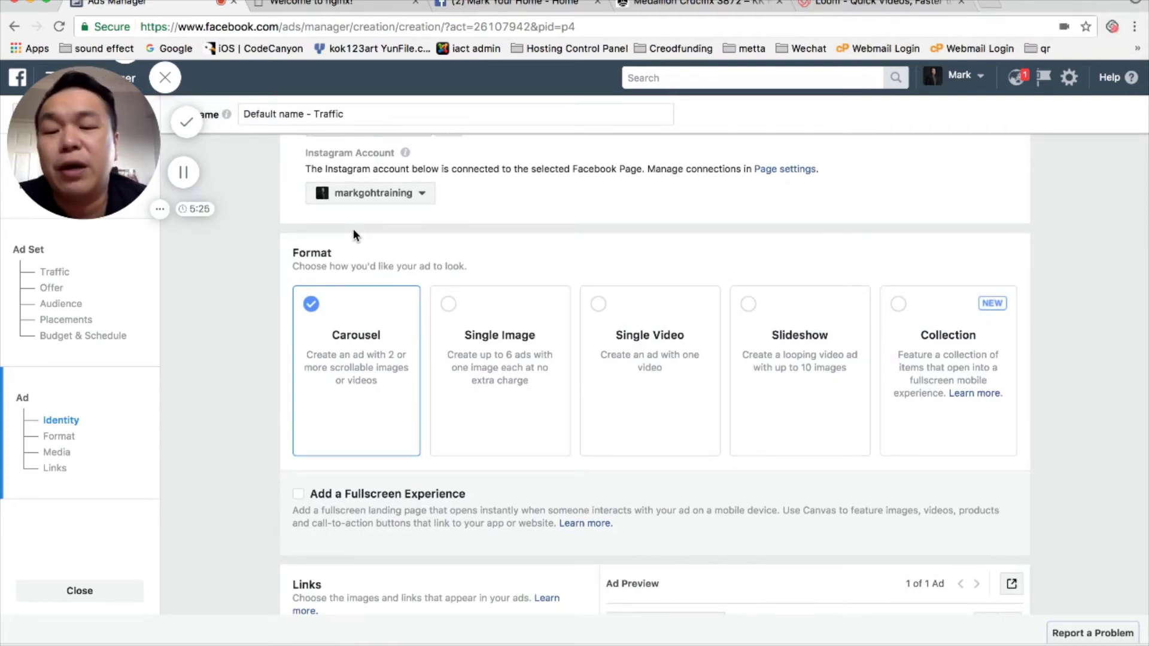
{"action": "scroll", "coordinate": [386, 366], "scroll_direction": "down", "scroll_amount": 3}
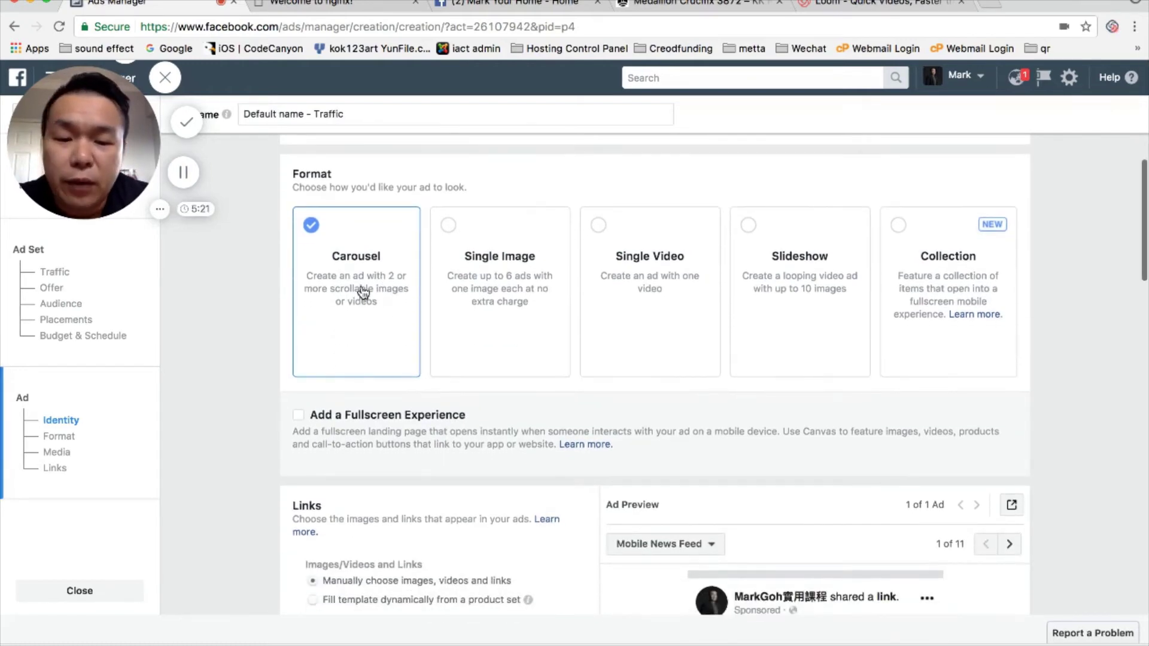
{"action": "scroll", "coordinate": [365, 288], "scroll_direction": "down", "scroll_amount": 5}
{"action": "scroll", "coordinate": [375, 293], "scroll_direction": "down", "scroll_amount": 1}
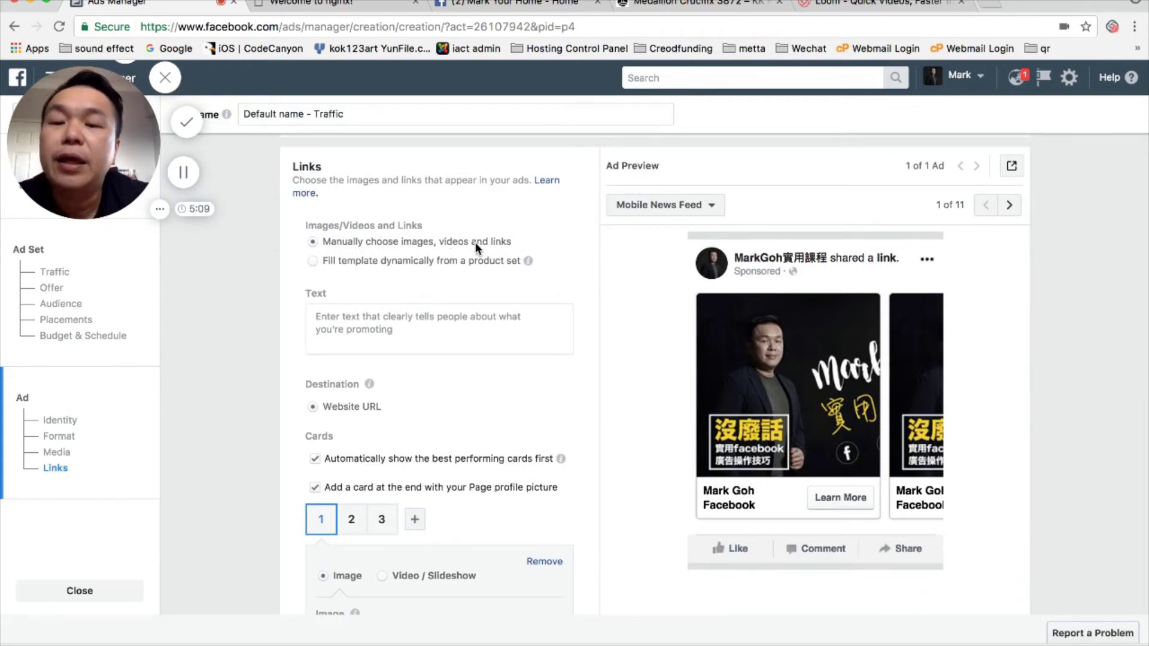
{"action": "left_click", "coordinate": [460, 331]}
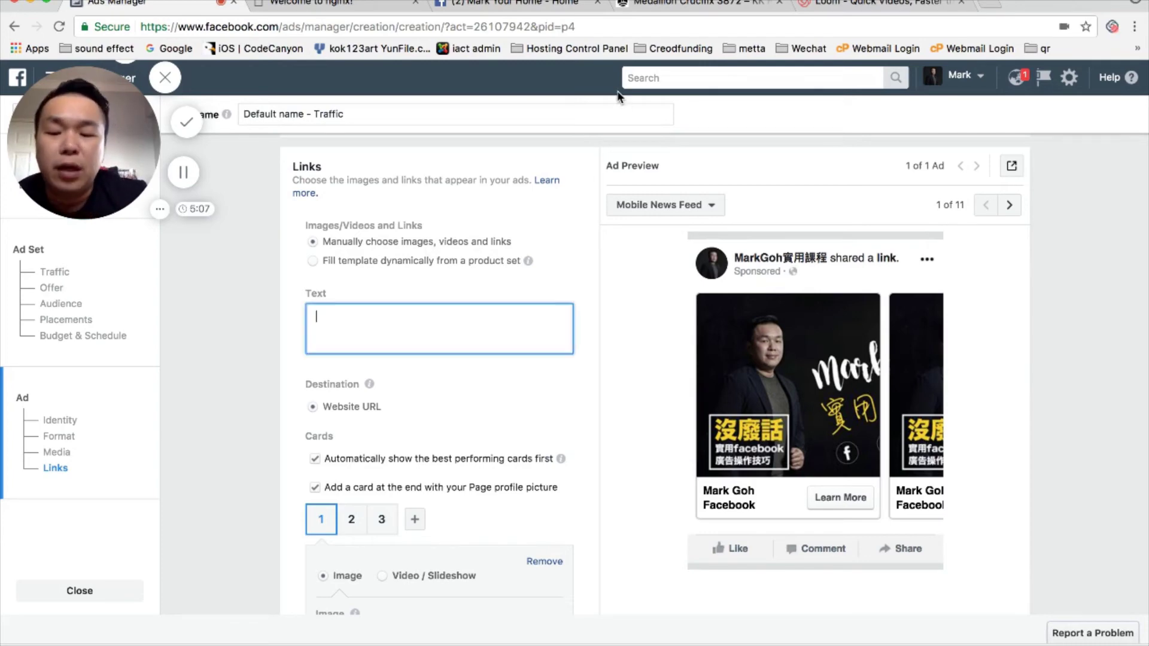
{"action": "type", "text": "wo"}
{"action": "key", "text": "Escape"}
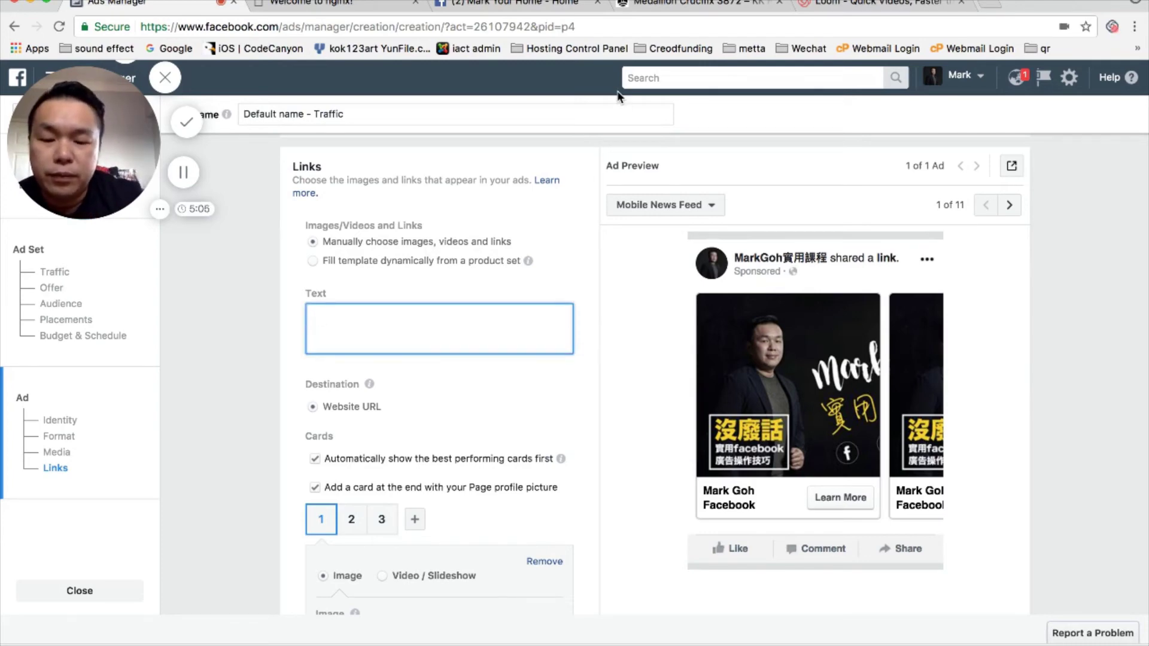
{"action": "type", "text": "woyao"}
{"action": "key", "text": "space"}
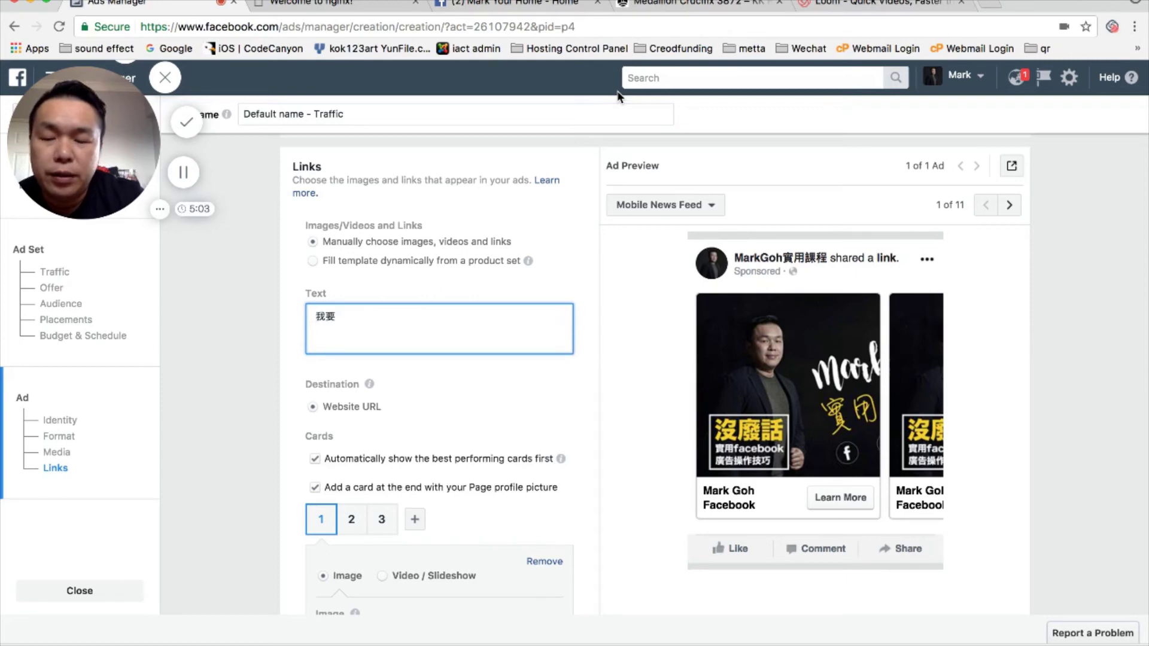
{"action": "type", "text": "shan"}
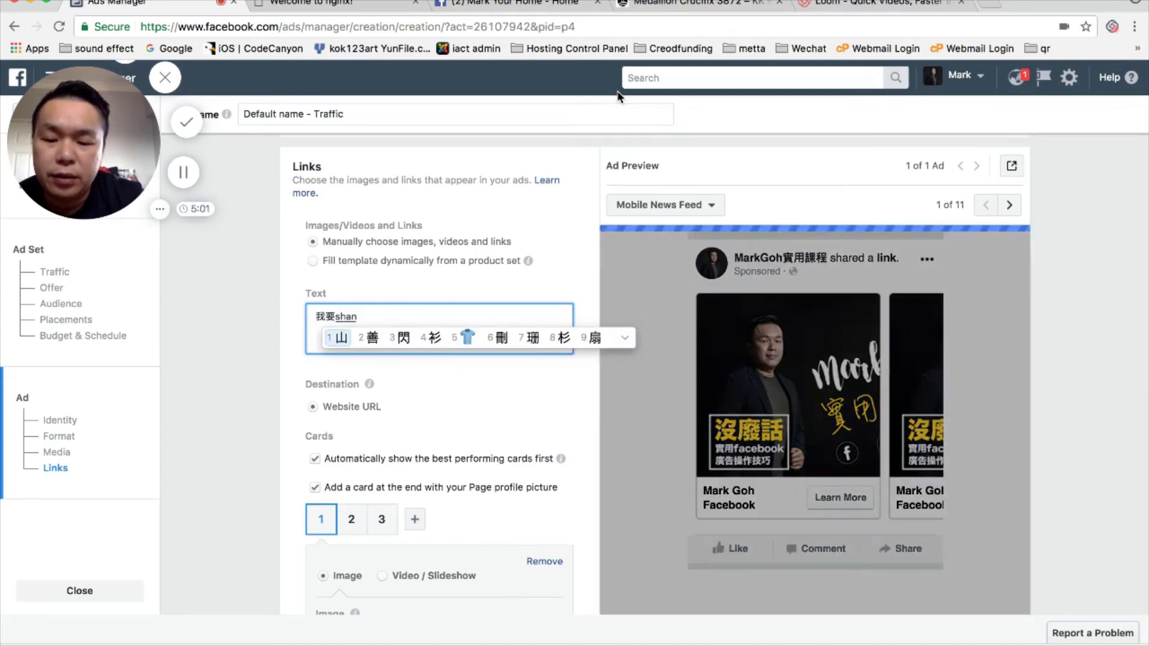
{"action": "type", "text": "g"}
{"action": "key", "text": "space"}
{"action": "type", "text": "ke"}
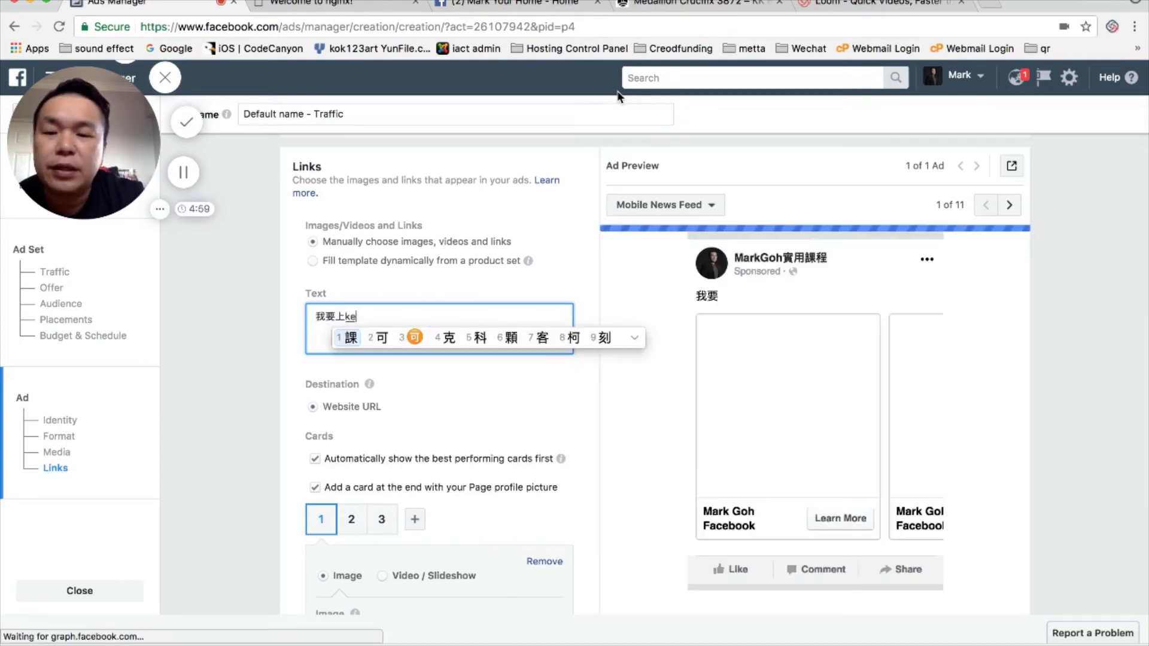
{"action": "key", "text": "space"}
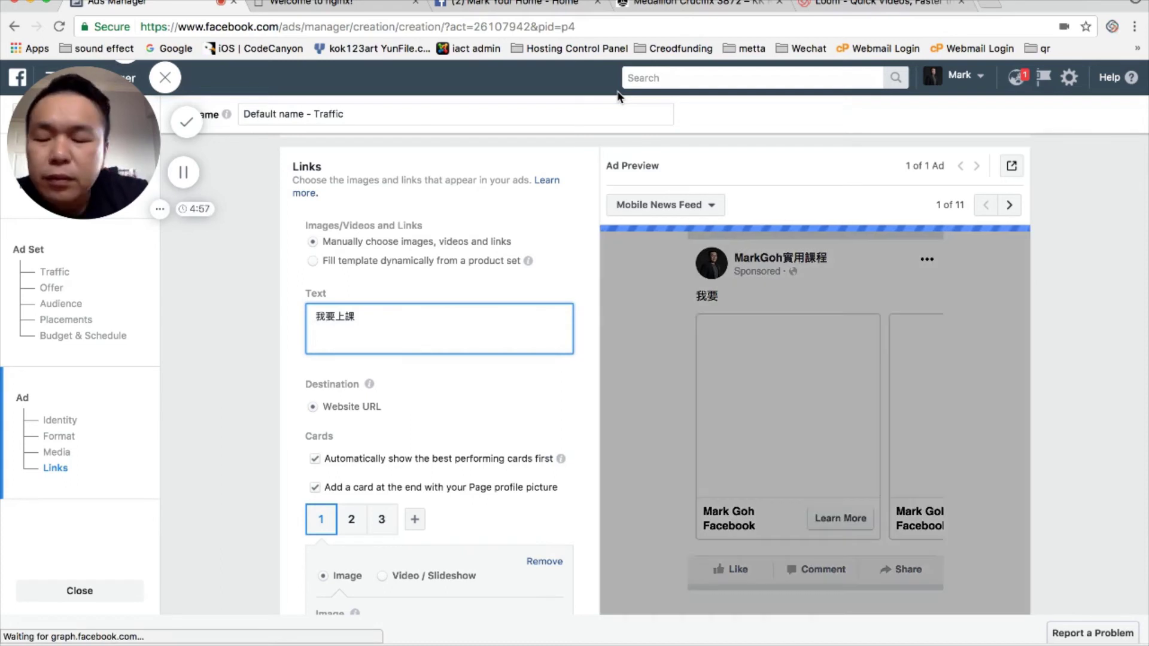
{"action": "type", "text": "！"}
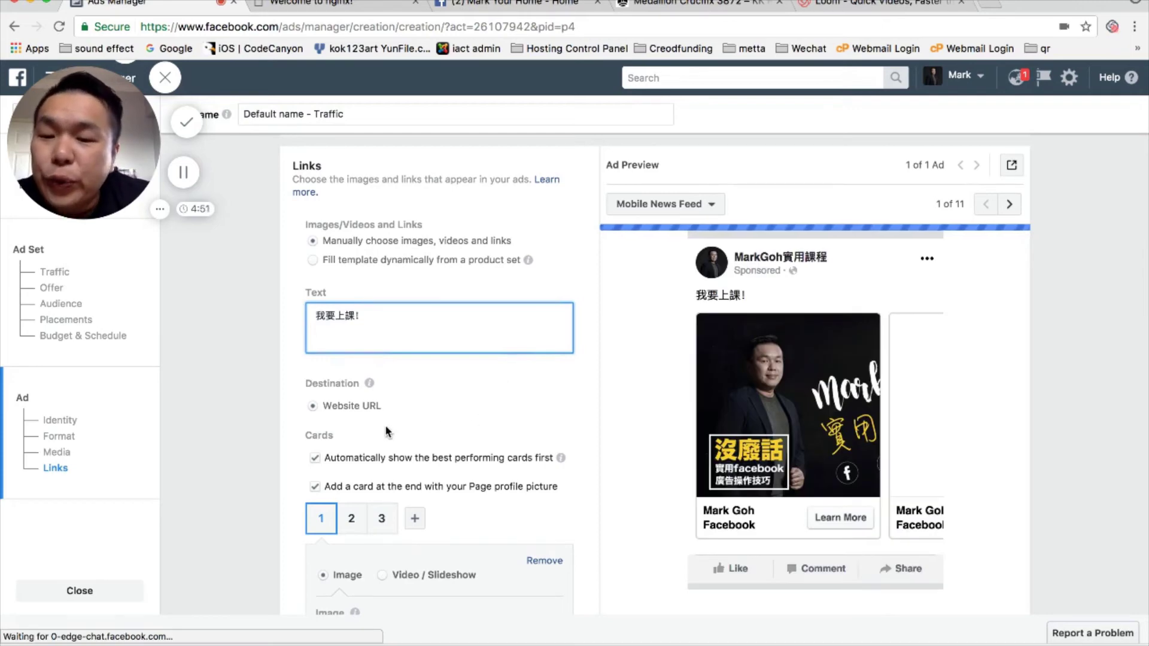
Replace the first carousel card's image with the burger and fries photo from the image library.
{"action": "scroll", "coordinate": [406, 407], "scroll_direction": "down", "scroll_amount": 3}
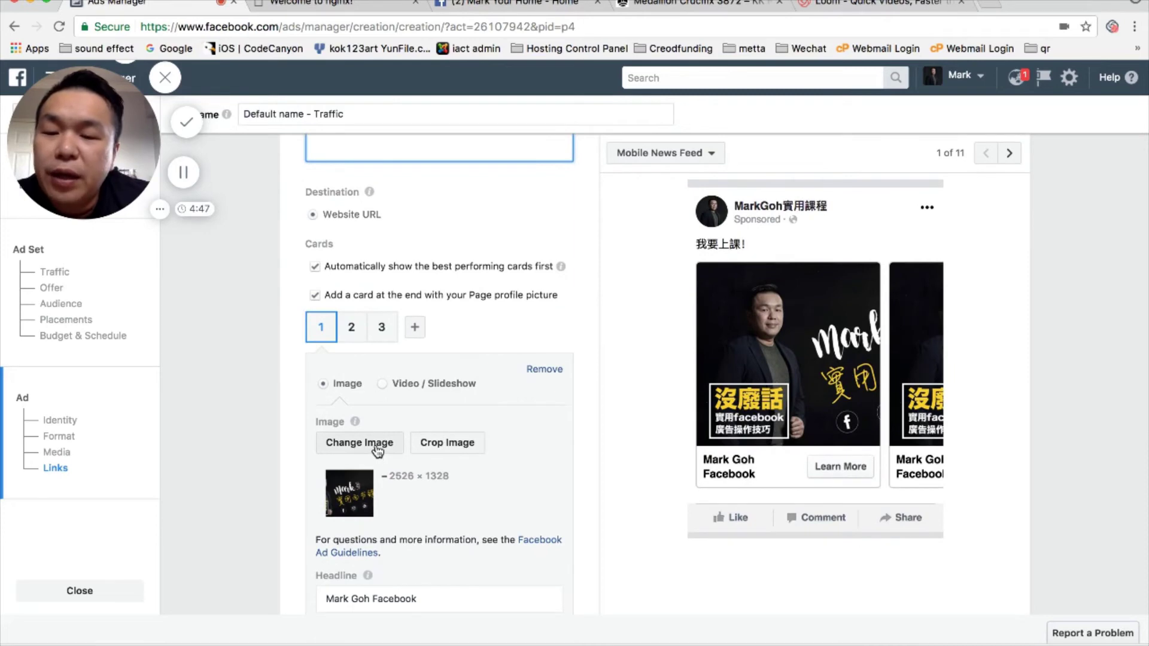
{"action": "left_click", "coordinate": [359, 443]}
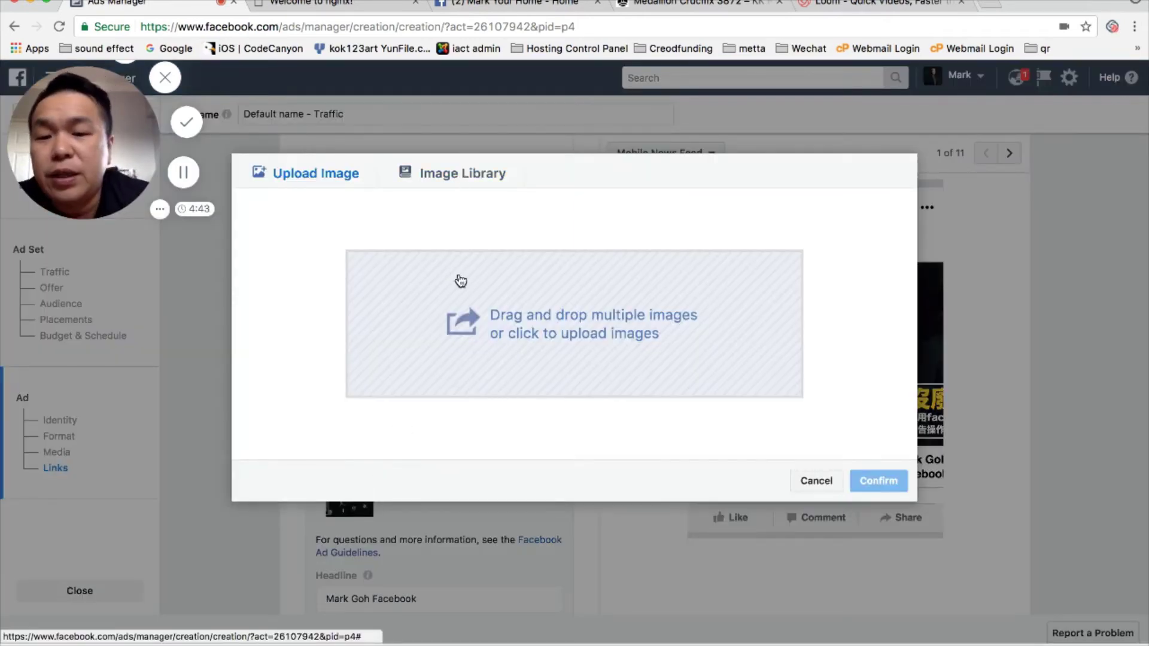
{"action": "left_click", "coordinate": [465, 174]}
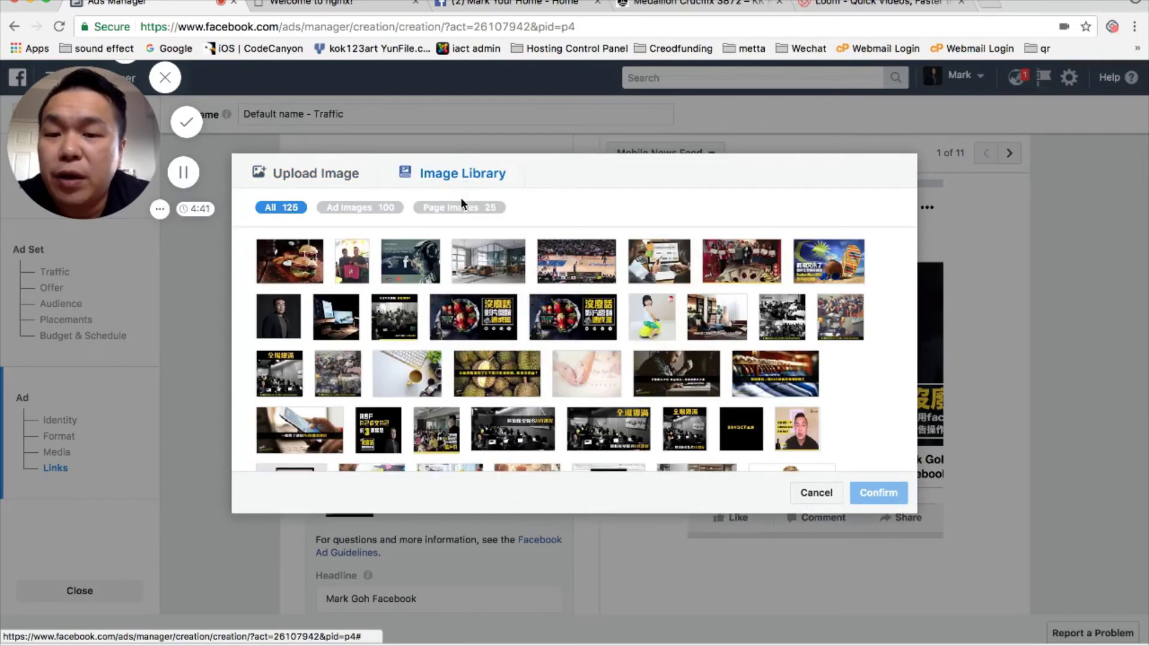
{"action": "left_click", "coordinate": [310, 268]}
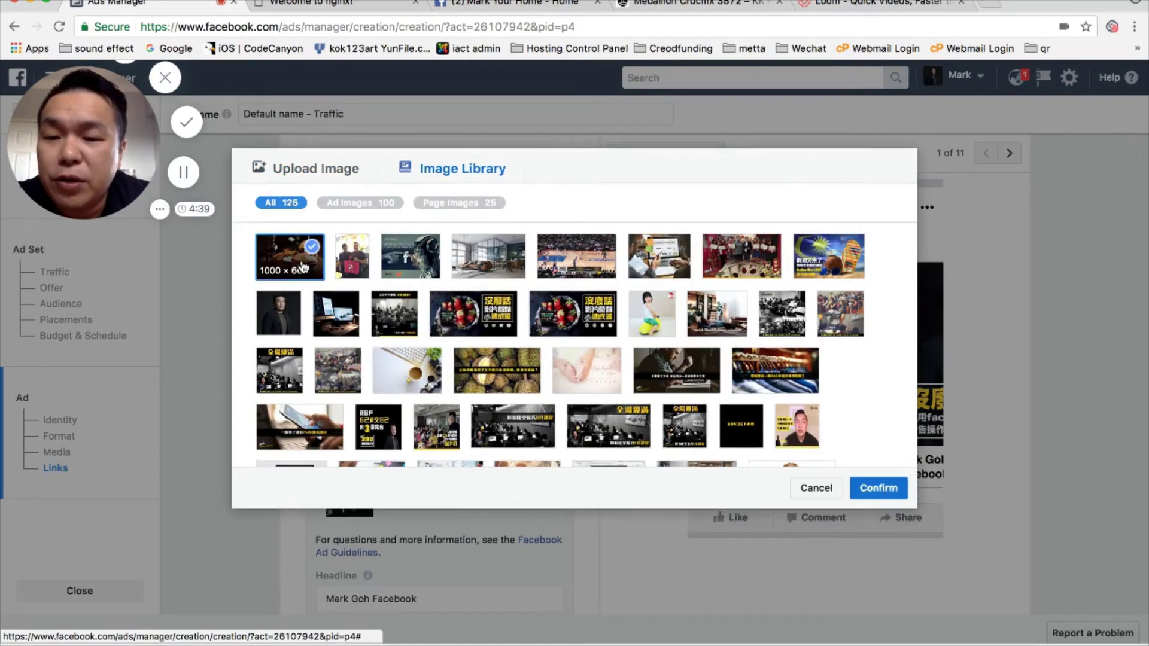
{"action": "left_click", "coordinate": [879, 488]}
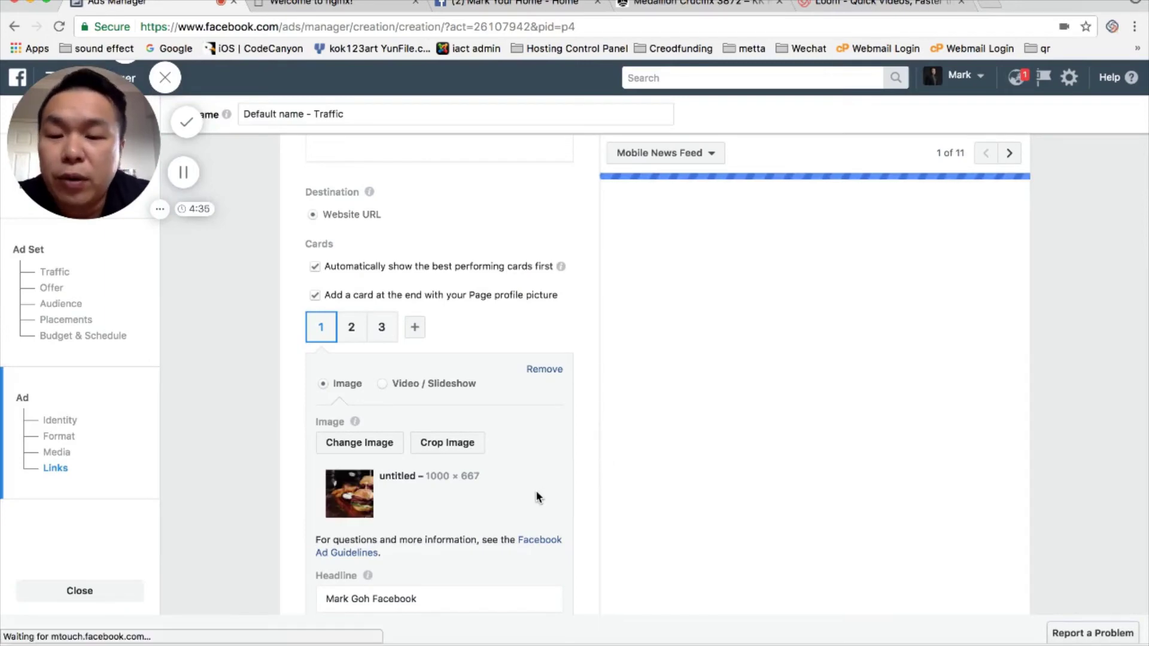
Crop the first card's image with the crop frame shifted right so that both burgers fit inside it.
{"action": "scroll", "coordinate": [495, 489], "scroll_direction": "down", "scroll_amount": 2}
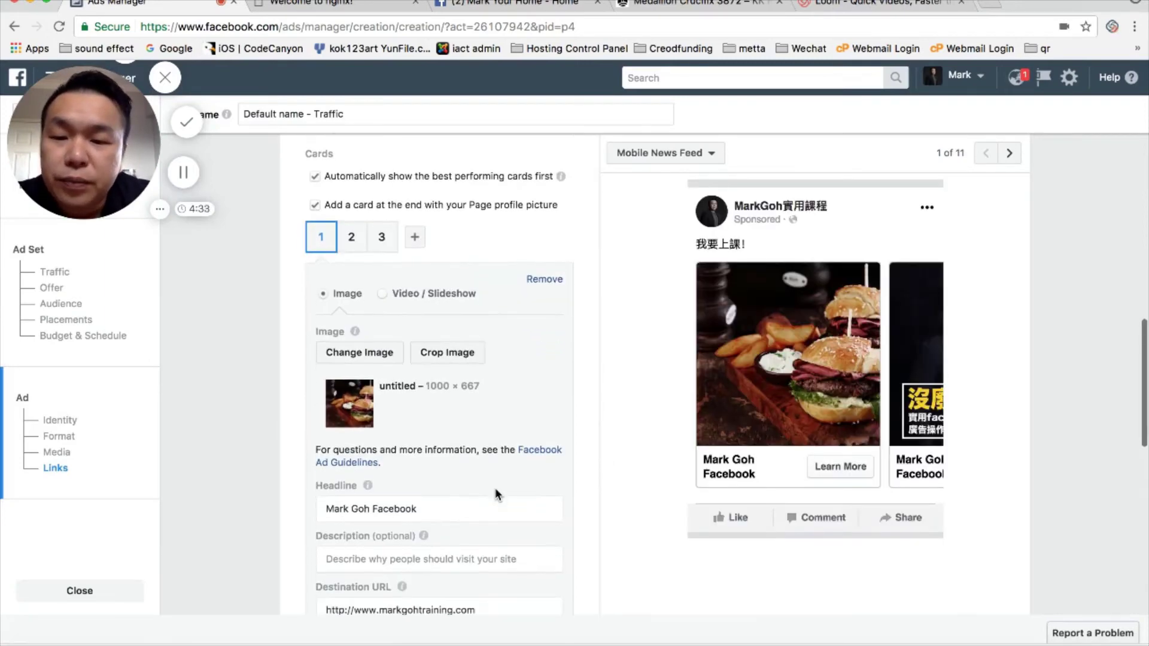
{"action": "left_click", "coordinate": [470, 358]}
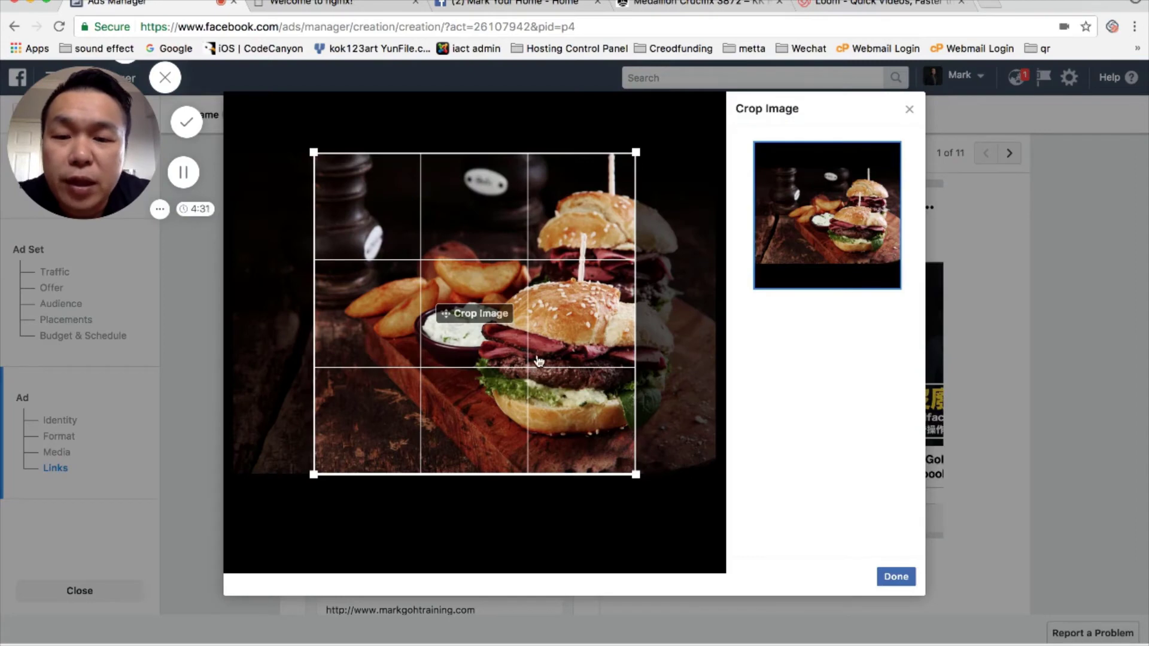
{"action": "left_click_drag", "start_coordinate": [473, 363], "coordinate": [531, 363]}
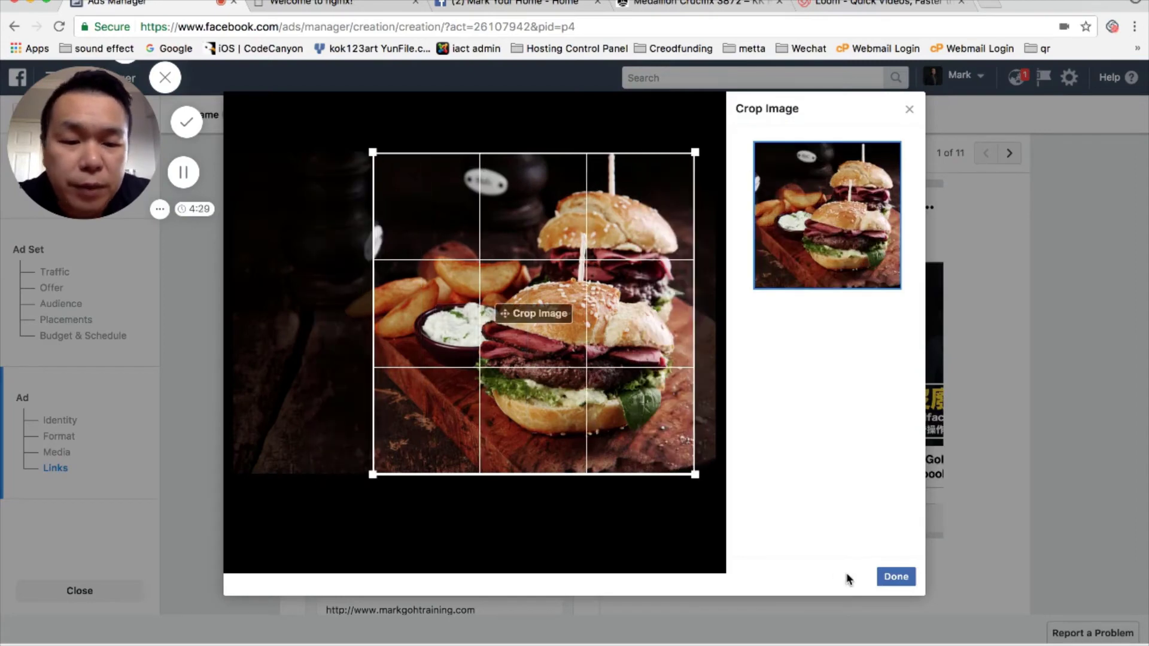
{"action": "left_click", "coordinate": [893, 581]}
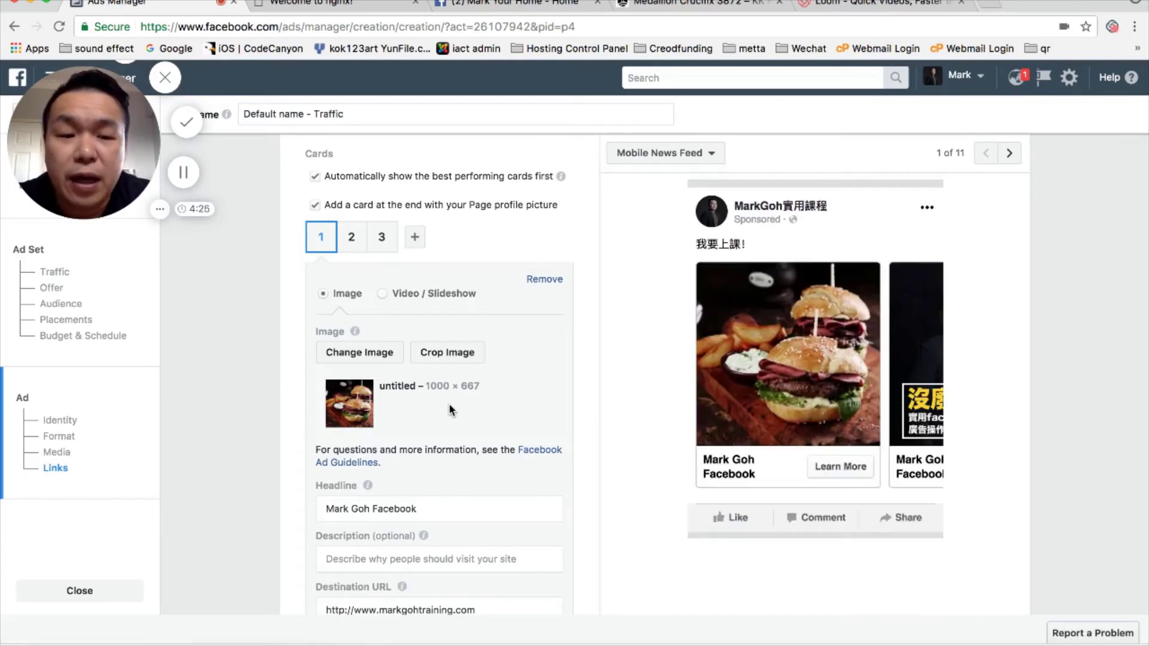
Enter "漢堡包" as the description of the first carousel card.
{"action": "scroll", "coordinate": [448, 408], "scroll_direction": "down", "scroll_amount": 1}
{"action": "left_click", "coordinate": [446, 449]}
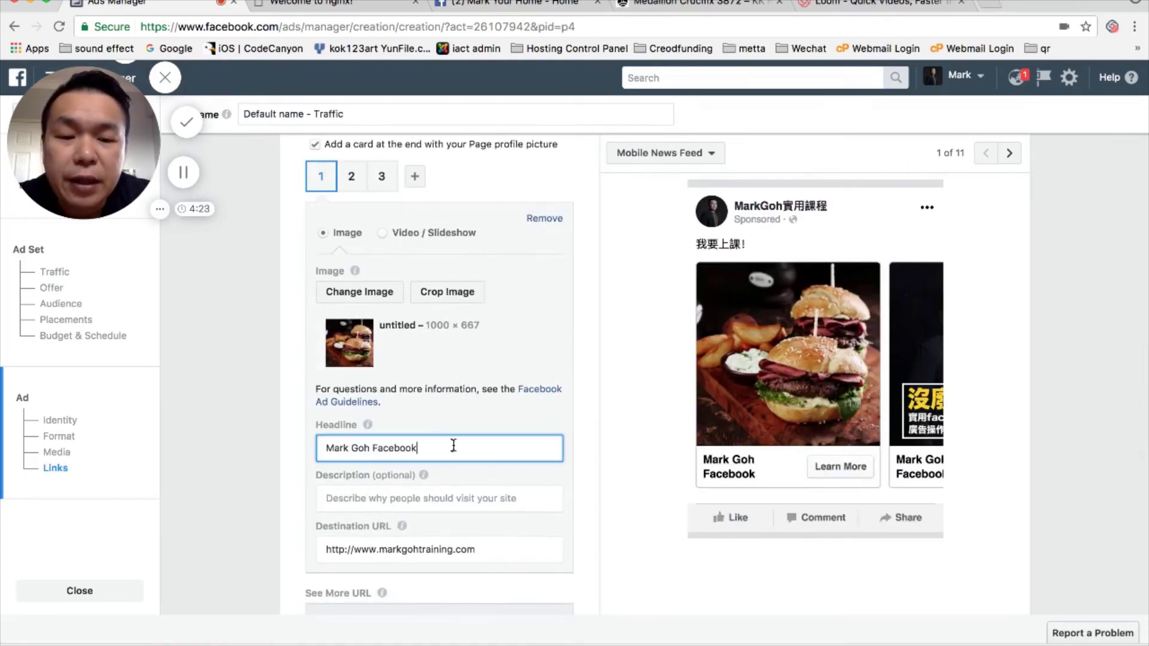
{"action": "left_click", "coordinate": [444, 500]}
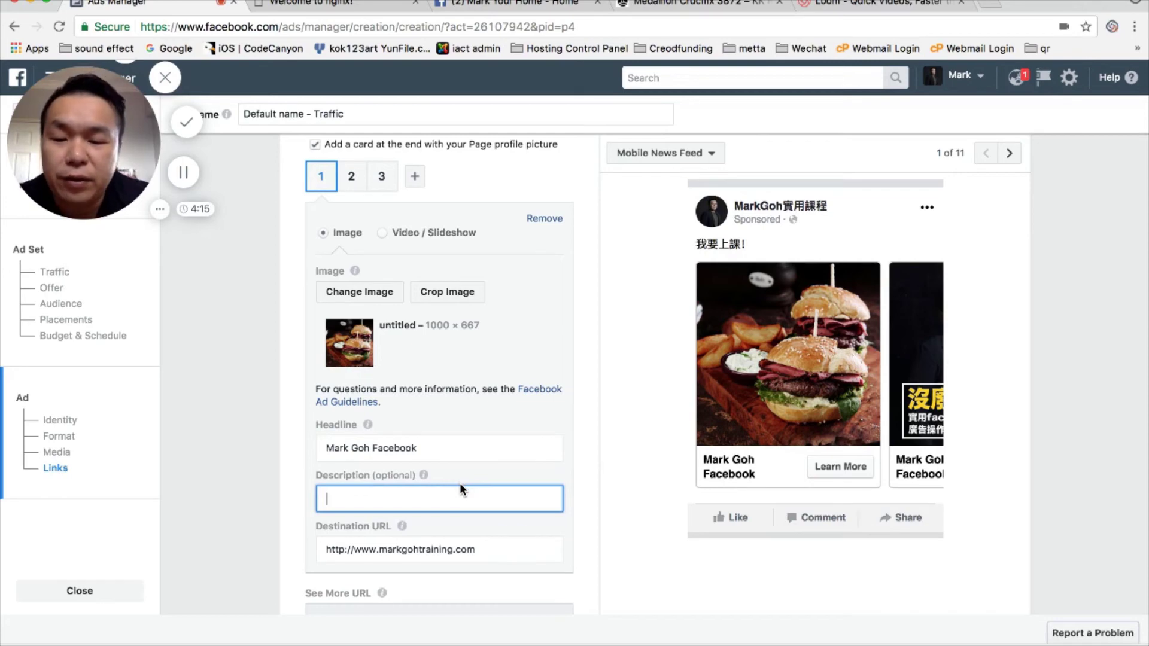
{"action": "type", "text": "i頑童"}
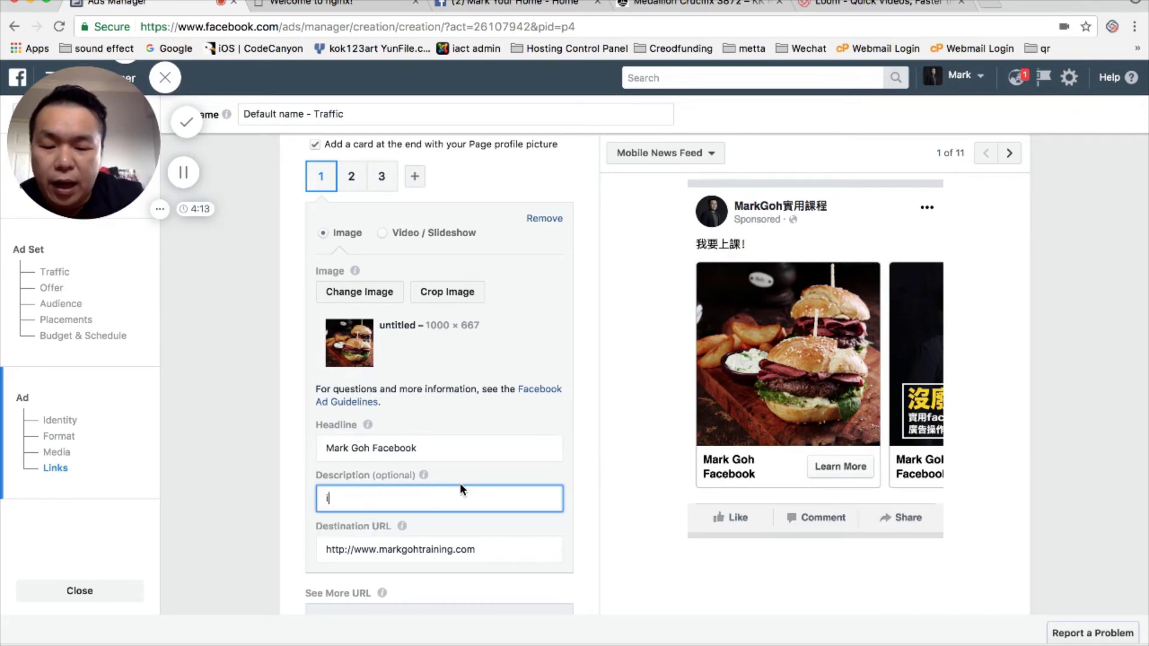
{"action": "key", "text": "BackSpace"}
{"action": "key", "text": "BackSpace"}
{"action": "key", "text": "BackSpace"}
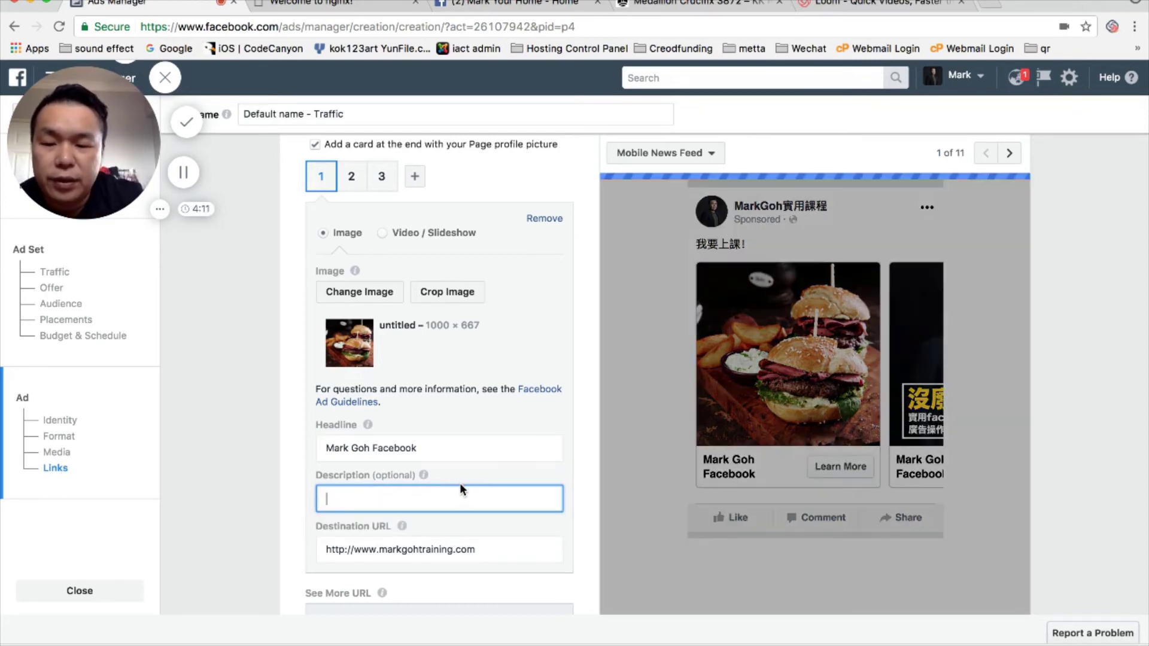
{"action": "type", "text": "han bao b"}
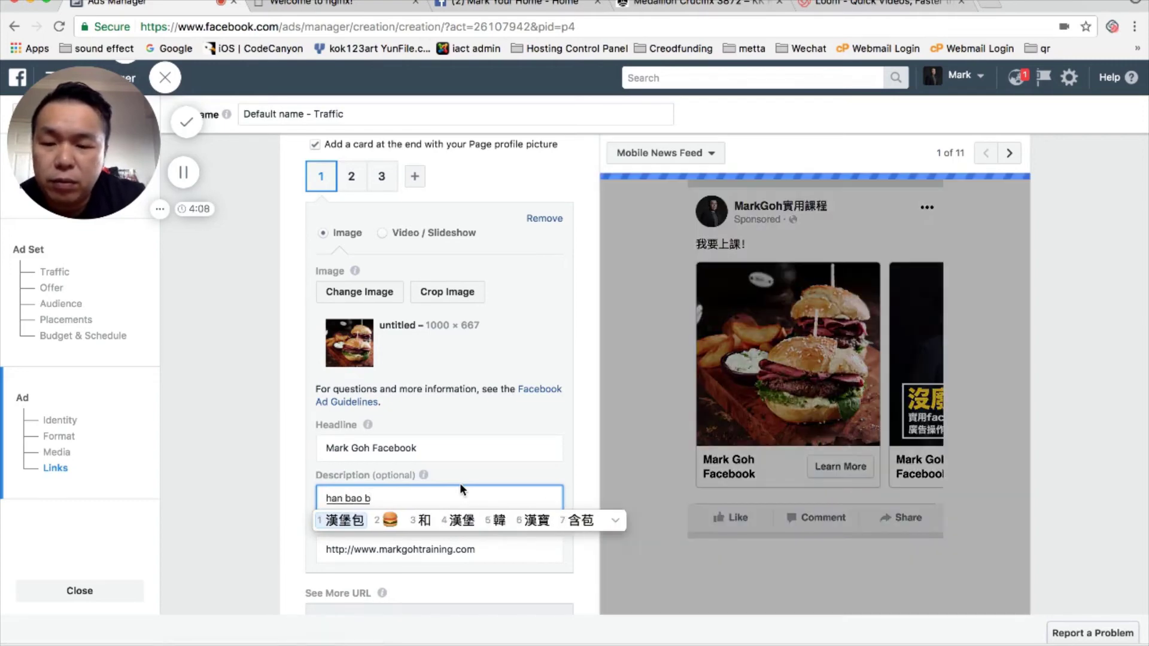
{"action": "key", "text": "space"}
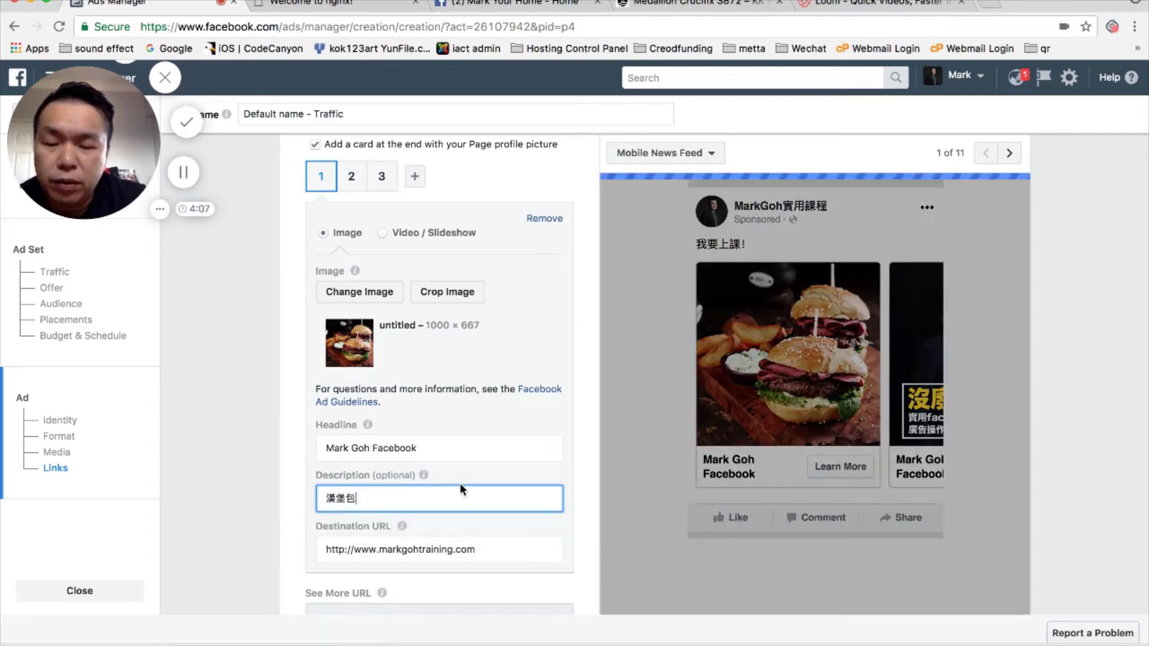
{"action": "left_click", "coordinate": [682, 473]}
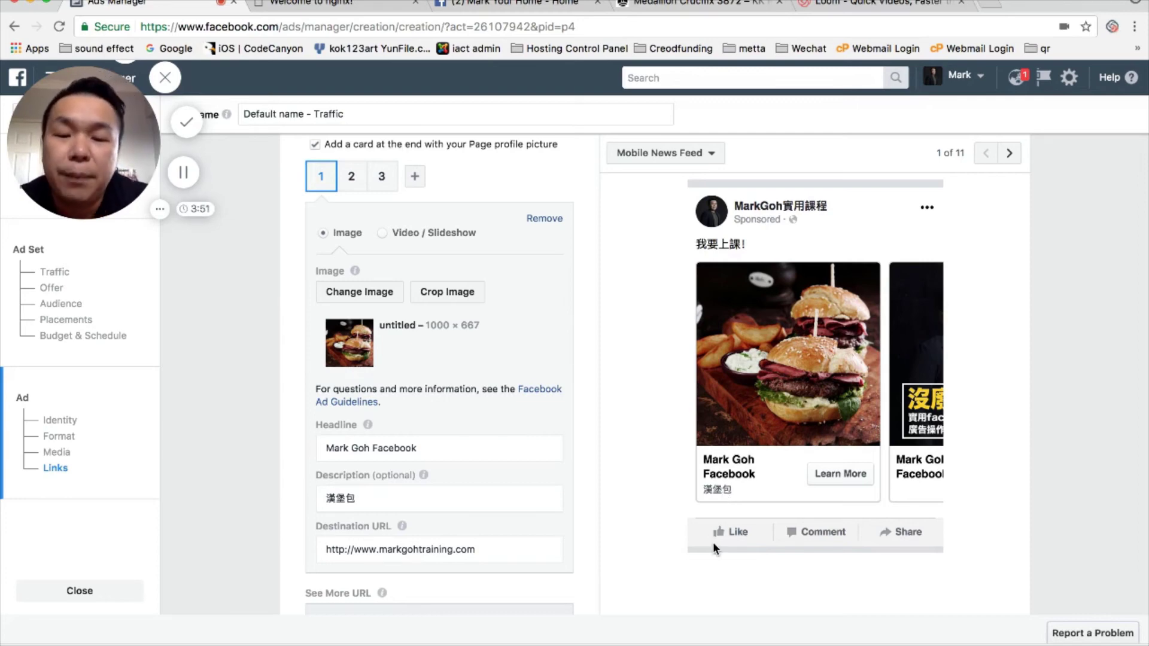
Copy the web address of the Medallion Crucifix 3872 product page that is already open in the browser.
{"action": "left_click", "coordinate": [509, 551]}
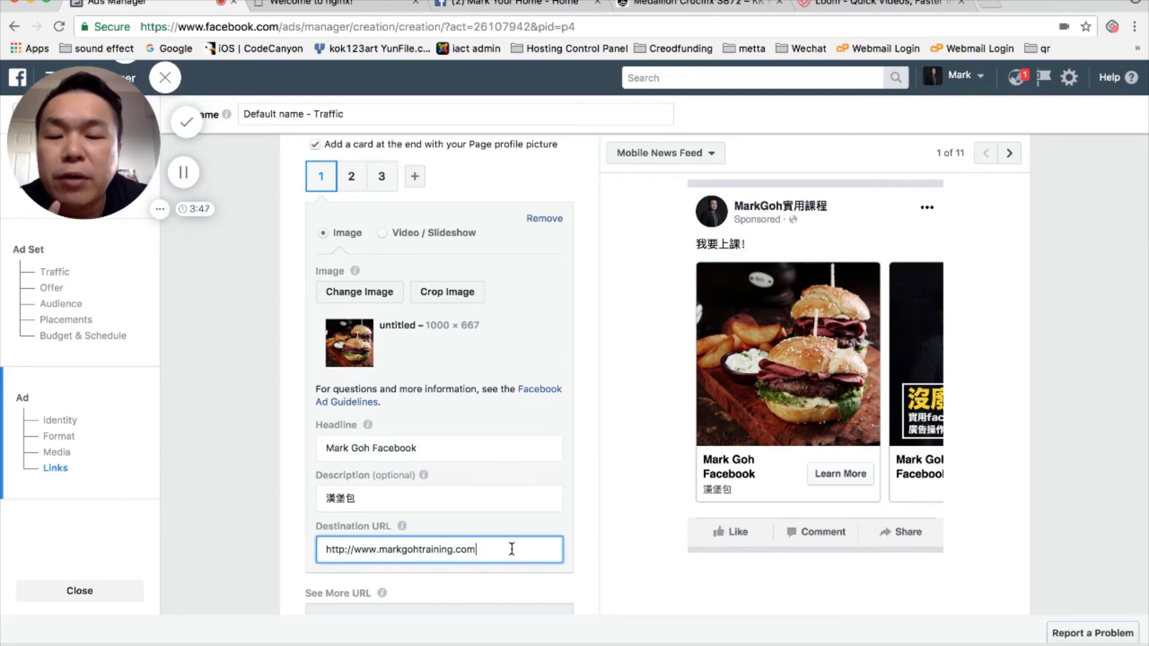
{"action": "left_click_drag", "start_coordinate": [511, 549], "coordinate": [326, 550]}
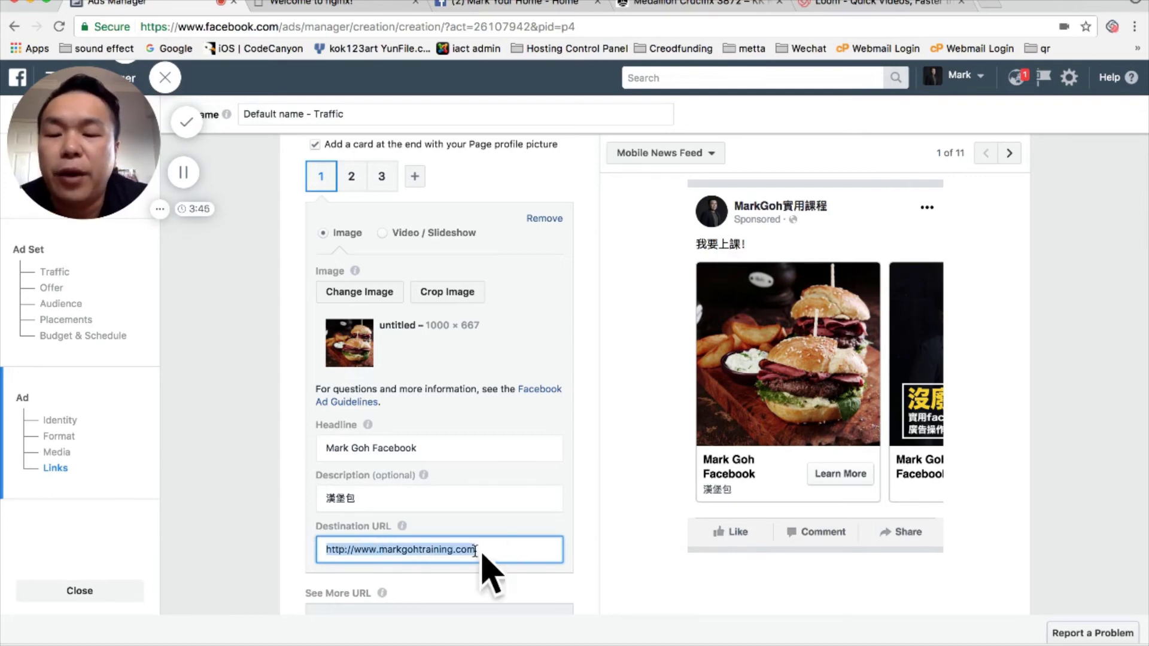
{"action": "left_click", "coordinate": [506, 549]}
{"action": "left_click", "coordinate": [711, 7]}
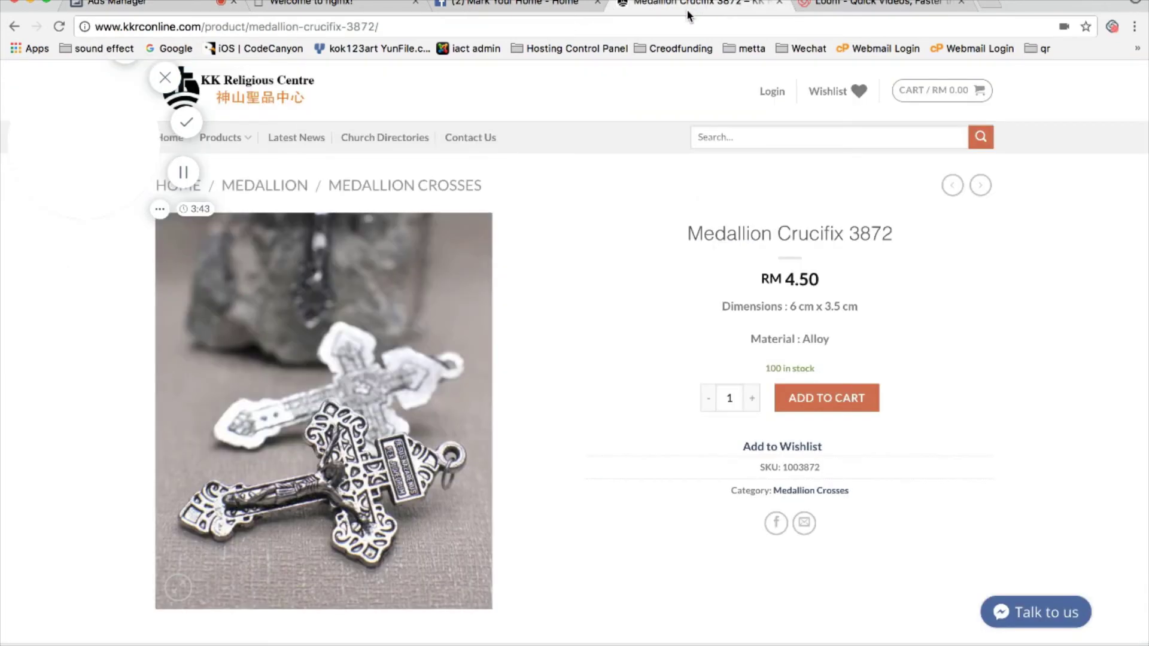
{"action": "left_click", "coordinate": [421, 27]}
{"action": "key", "text": "ctrl+c"}
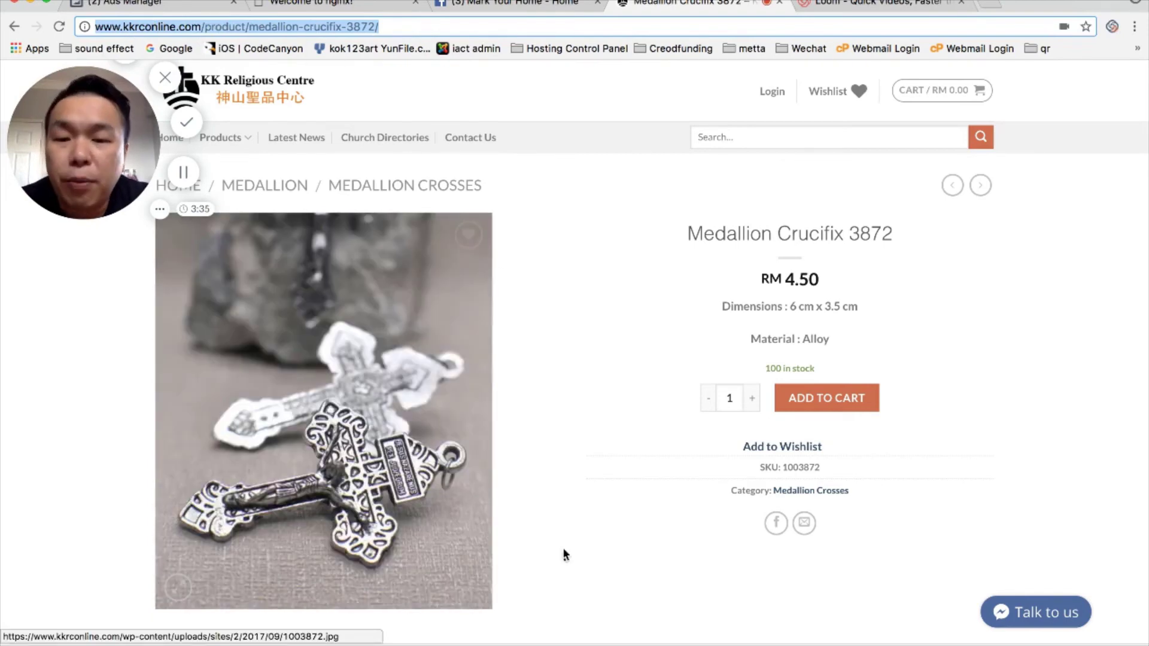
{"action": "left_click", "coordinate": [540, 7]}
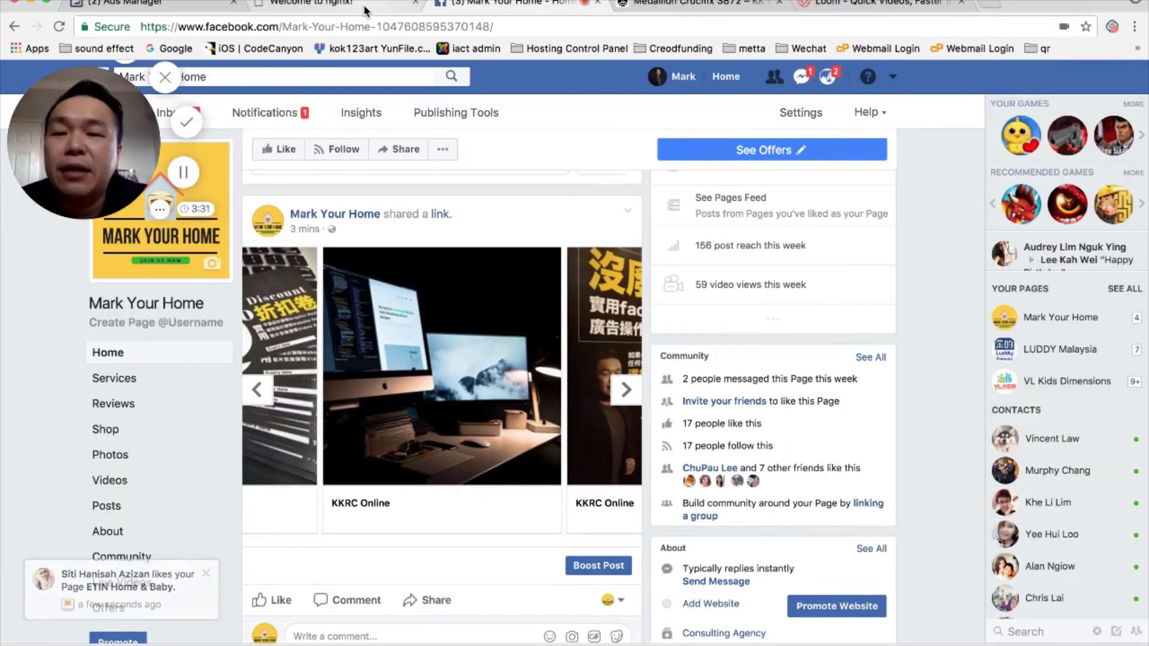
{"action": "left_click", "coordinate": [182, 7]}
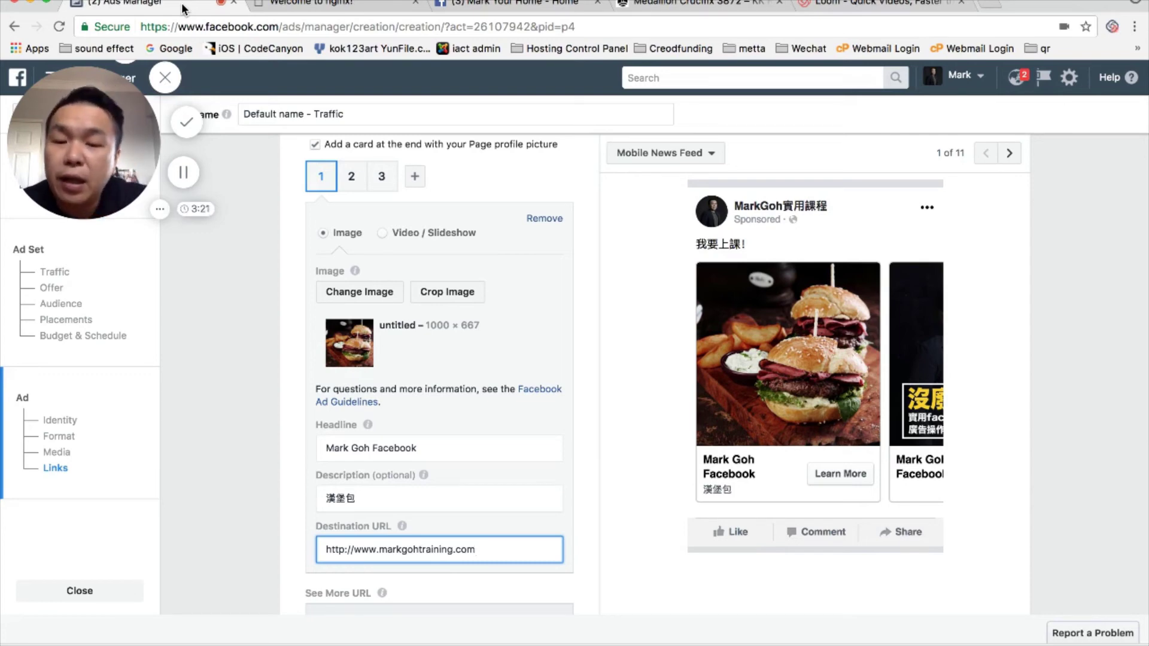
{"action": "left_click_drag", "start_coordinate": [495, 549], "coordinate": [261, 551]}
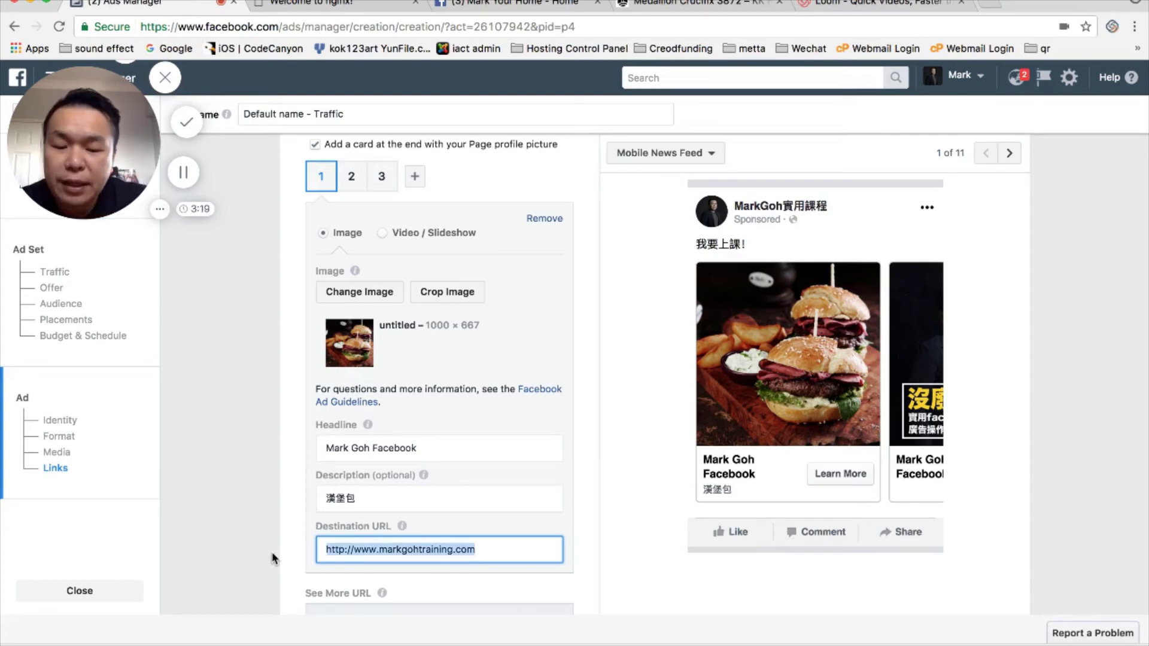
{"action": "key", "text": "ctrl+v"}
{"action": "left_click", "coordinate": [561, 527]}
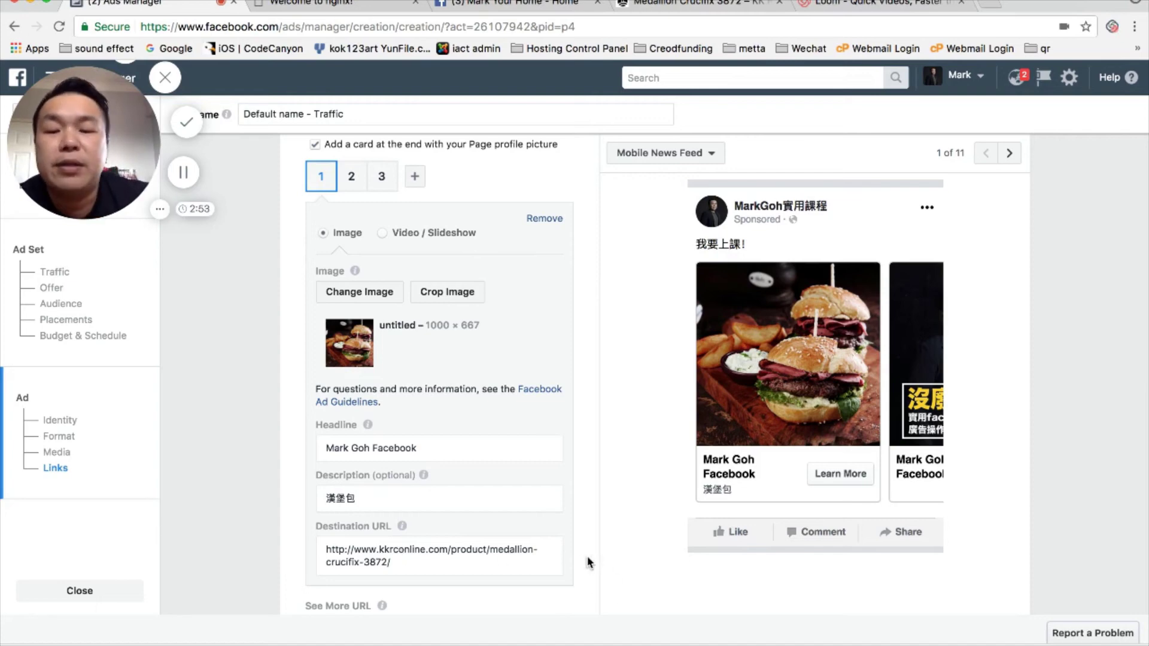
Give the second carousel card the 1272 × 771 living room photo from the image library.
{"action": "scroll", "coordinate": [585, 556], "scroll_direction": "down", "scroll_amount": 5}
{"action": "scroll", "coordinate": [584, 555], "scroll_direction": "up", "scroll_amount": 1}
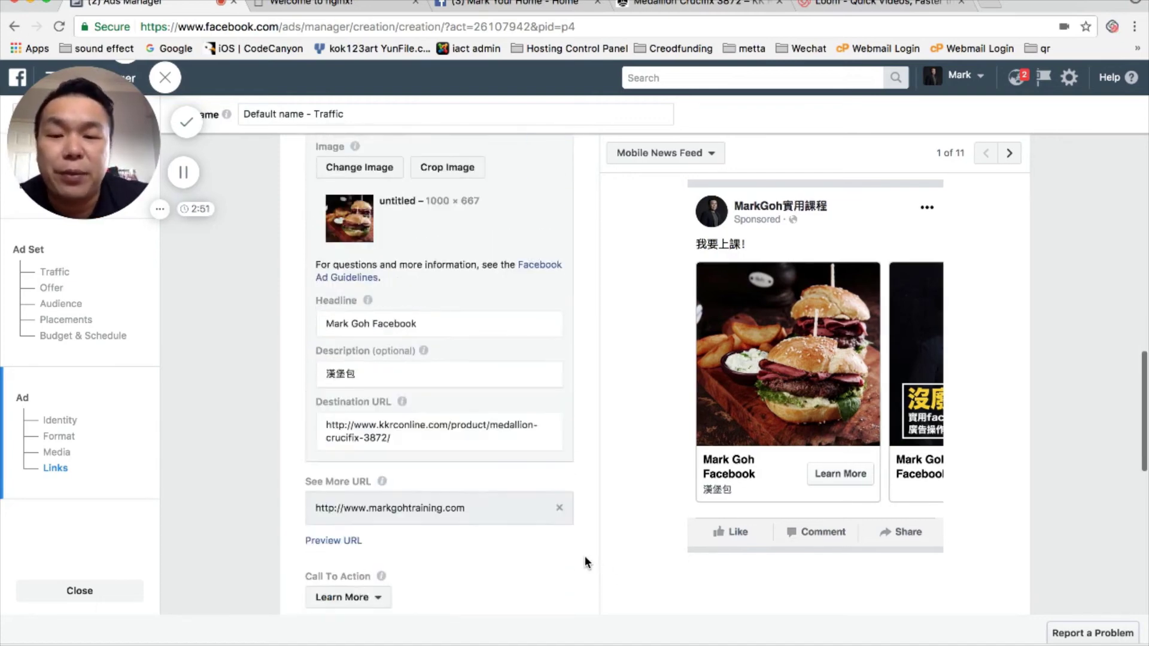
{"action": "scroll", "coordinate": [585, 556], "scroll_direction": "down", "scroll_amount": 4}
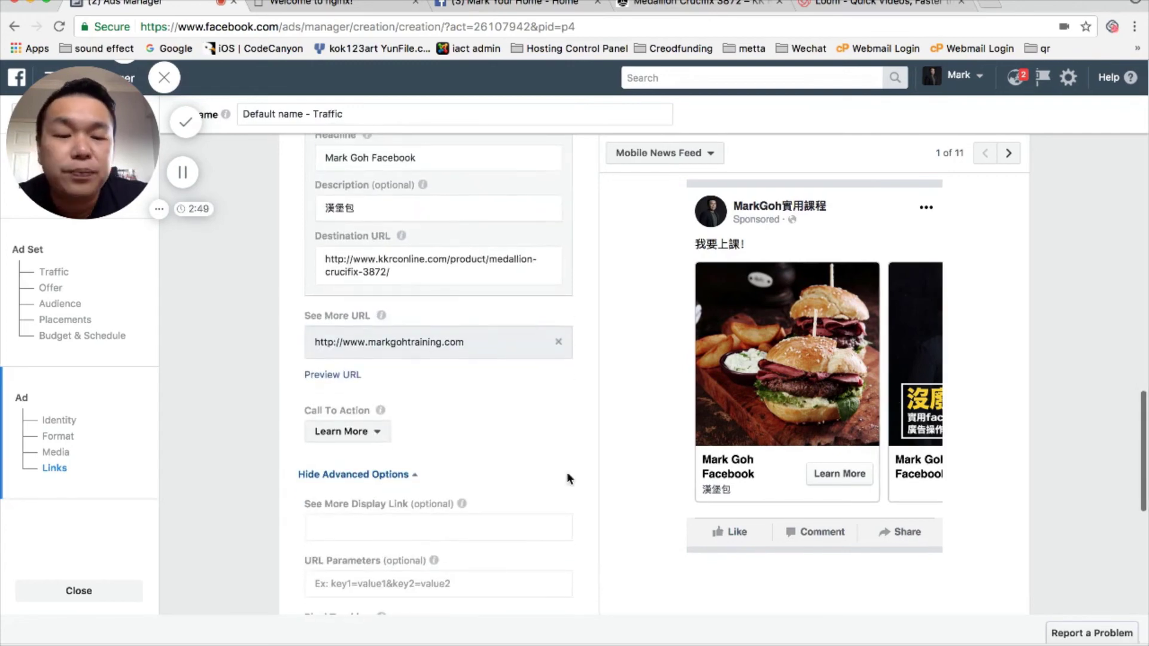
{"action": "scroll", "coordinate": [545, 413], "scroll_direction": "up", "scroll_amount": 10}
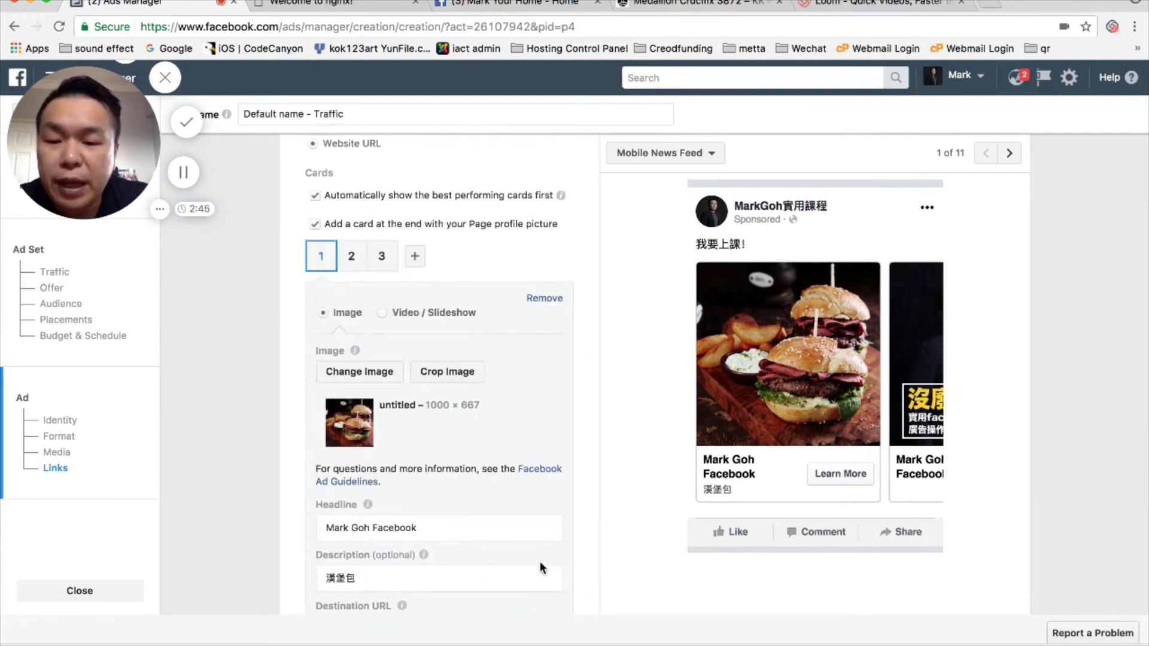
{"action": "scroll", "coordinate": [539, 566], "scroll_direction": "down", "scroll_amount": 3}
{"action": "scroll", "coordinate": [494, 504], "scroll_direction": "up", "scroll_amount": 2}
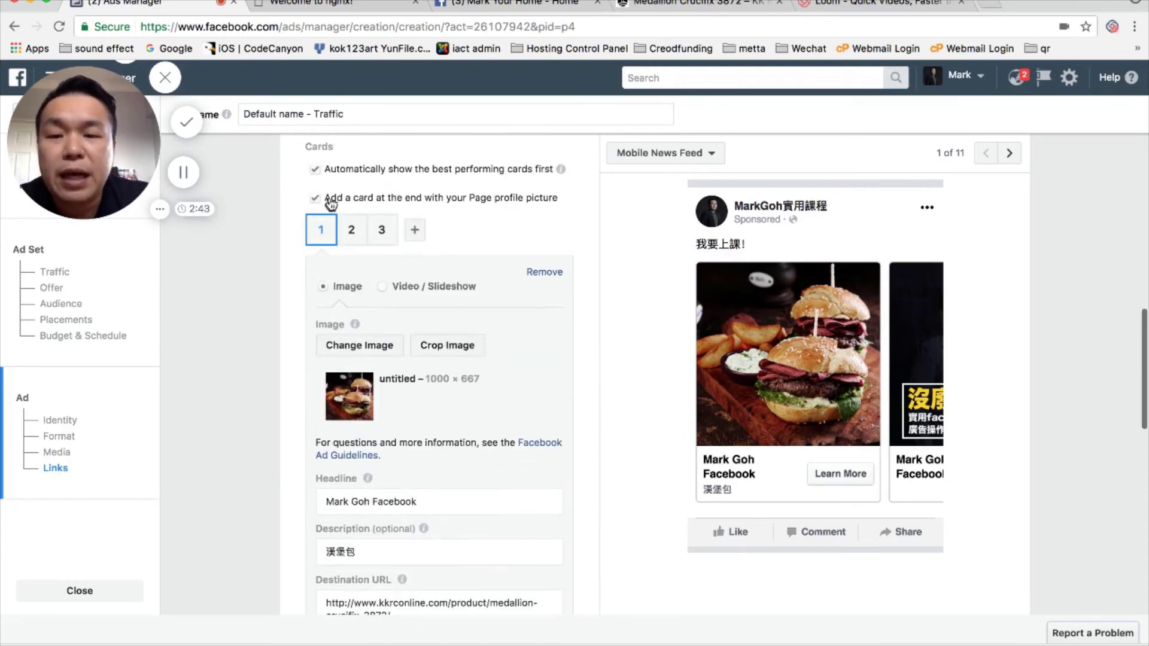
{"action": "left_click", "coordinate": [360, 229]}
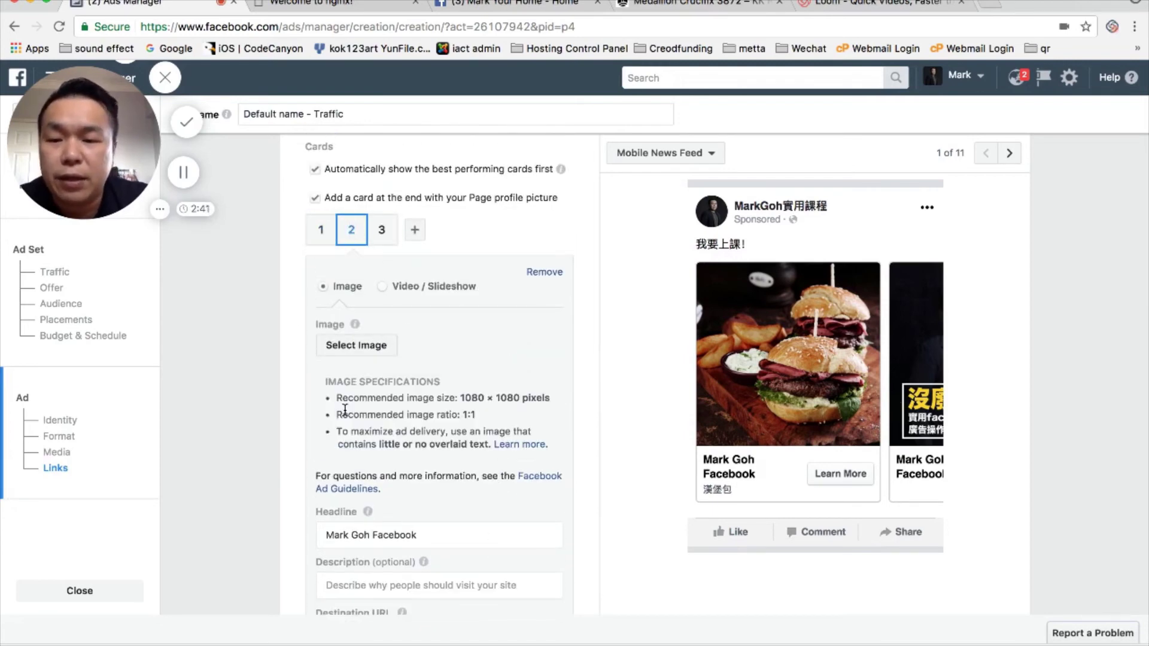
{"action": "left_click", "coordinate": [373, 355]}
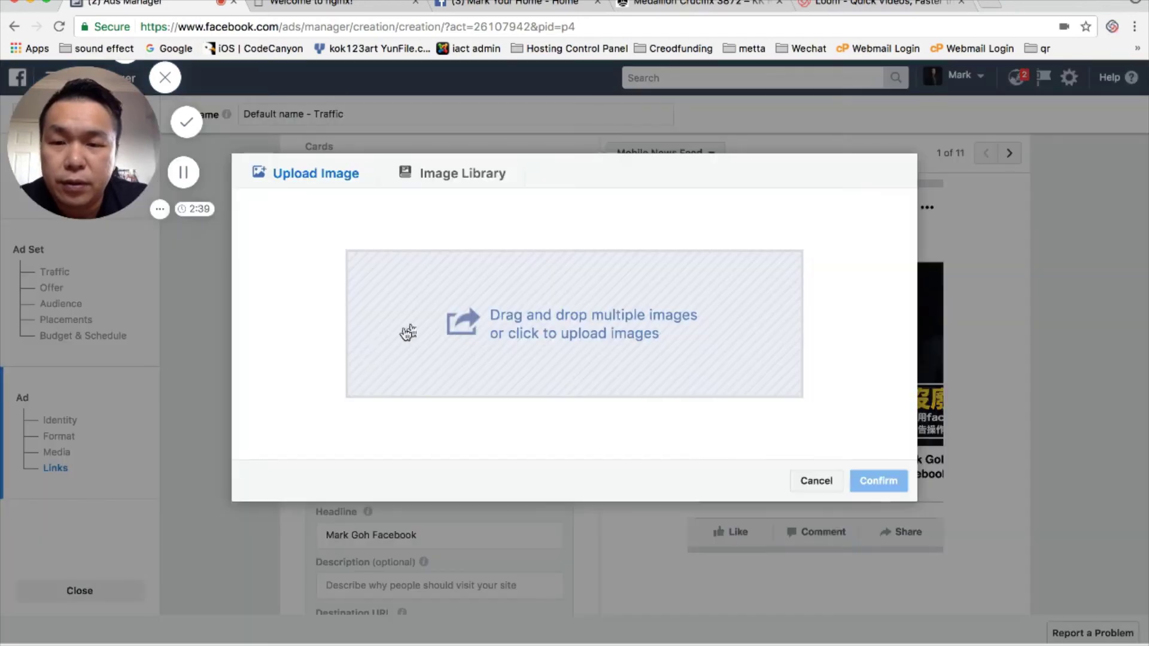
{"action": "left_click", "coordinate": [450, 175]}
{"action": "left_click", "coordinate": [496, 255]}
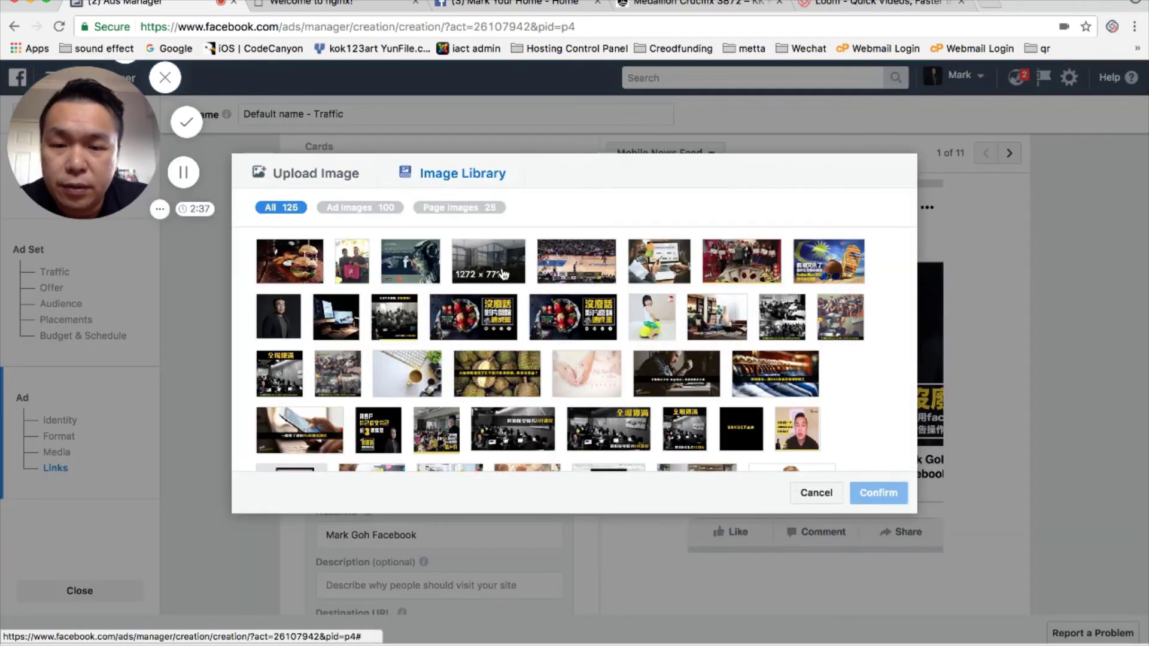
{"action": "left_click", "coordinate": [874, 490]}
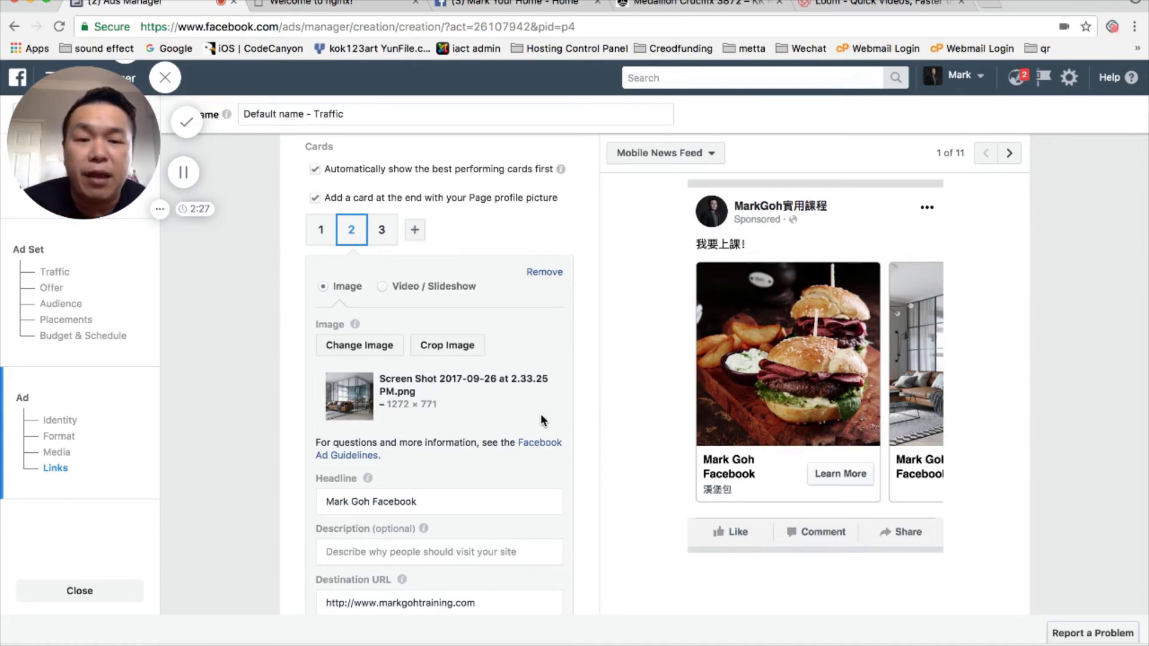
Add a fourth card to the carousel ad.
{"action": "scroll", "coordinate": [542, 419], "scroll_direction": "down", "scroll_amount": 2}
{"action": "scroll", "coordinate": [464, 422], "scroll_direction": "up", "scroll_amount": 3}
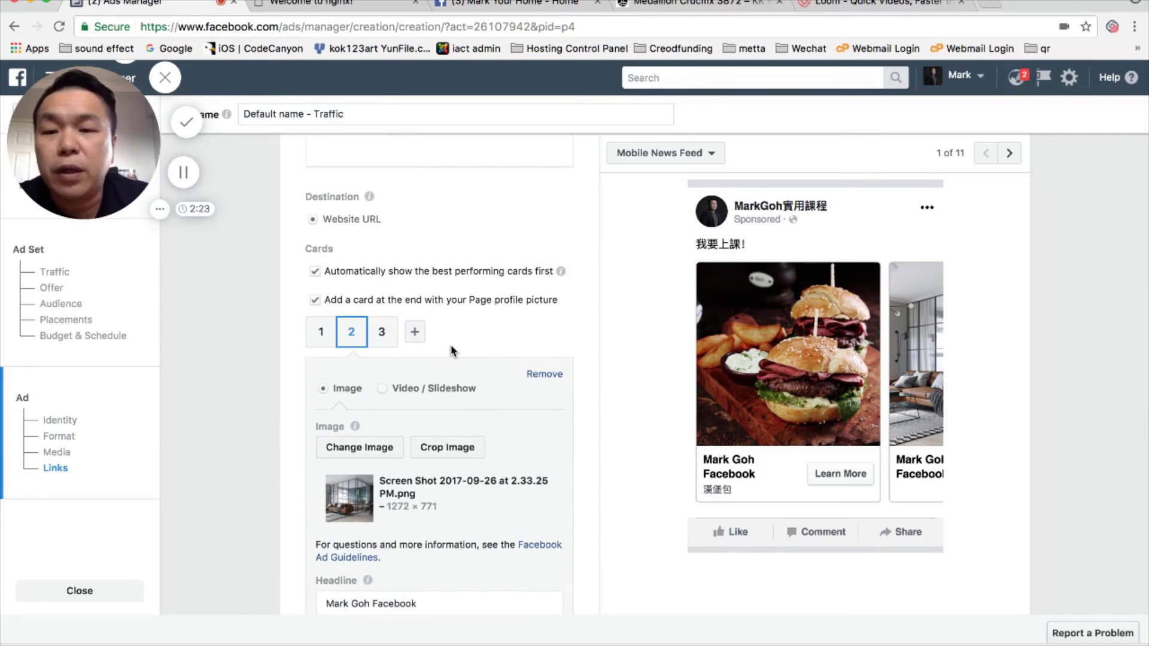
{"action": "scroll", "coordinate": [453, 350], "scroll_direction": "up", "scroll_amount": 2}
{"action": "scroll", "coordinate": [453, 350], "scroll_direction": "up", "scroll_amount": 3}
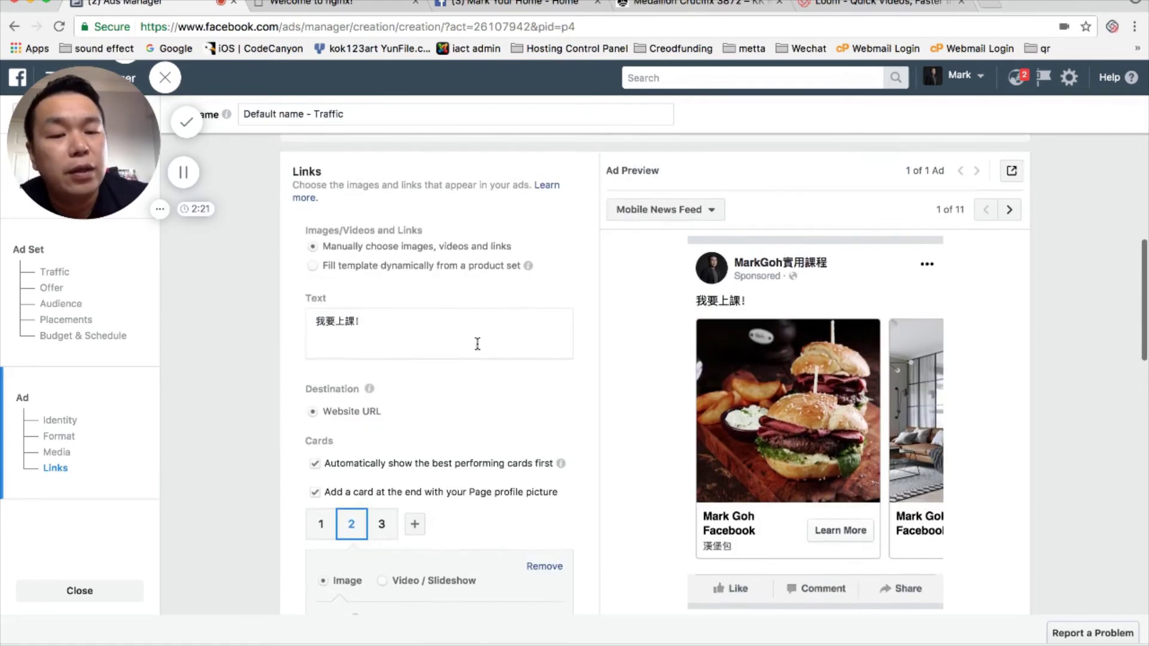
{"action": "left_click", "coordinate": [422, 530]}
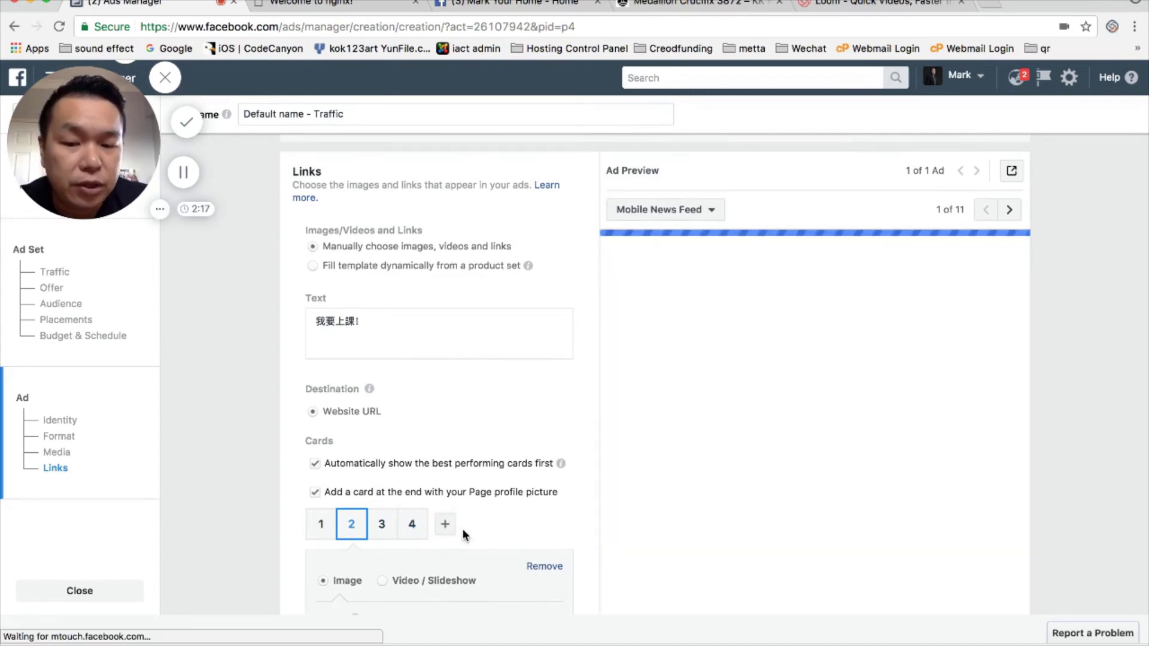
Add a fifth card to the carousel ad and switch its links to fill the template dynamically from a product set.
{"action": "left_click", "coordinate": [447, 528]}
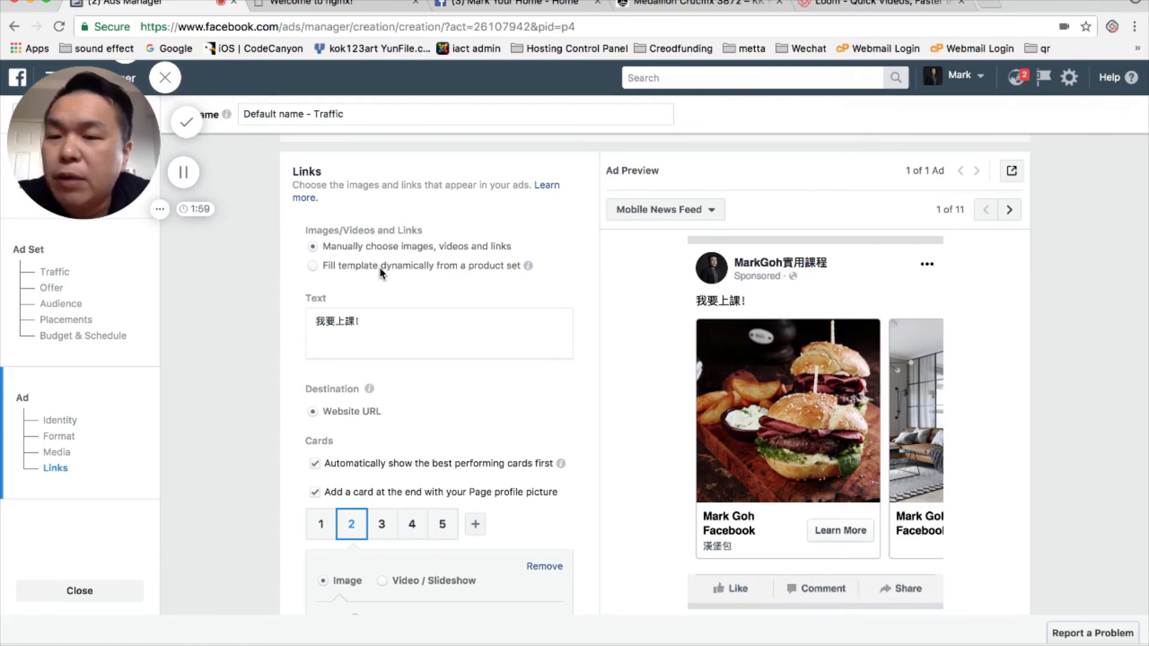
{"action": "left_click", "coordinate": [312, 267]}
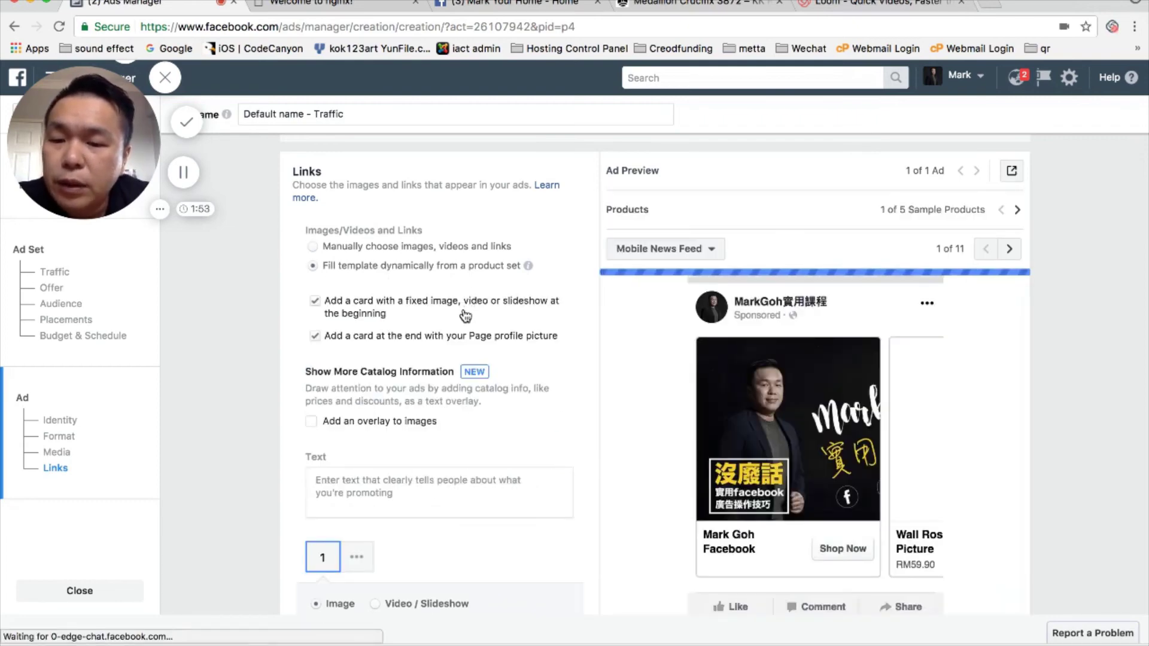
{"action": "scroll", "coordinate": [465, 308], "scroll_direction": "down", "scroll_amount": 2}
{"action": "scroll", "coordinate": [464, 307], "scroll_direction": "down", "scroll_amount": 2}
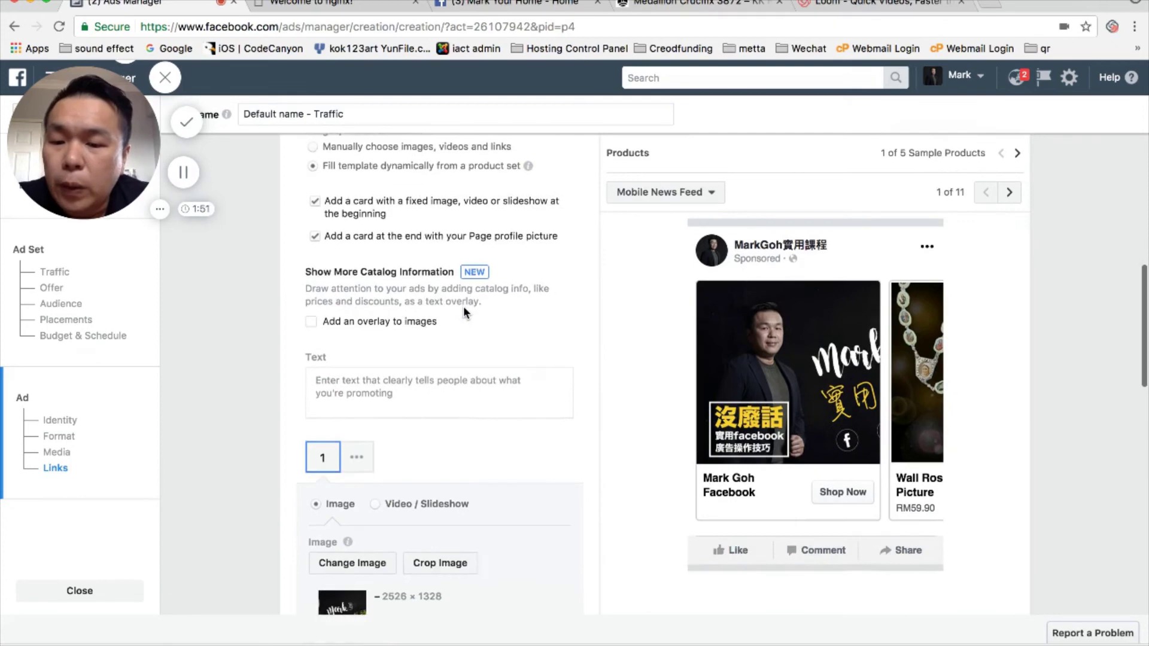
{"action": "scroll", "coordinate": [463, 307], "scroll_direction": "down", "scroll_amount": 3}
{"action": "scroll", "coordinate": [462, 307], "scroll_direction": "up", "scroll_amount": 9}
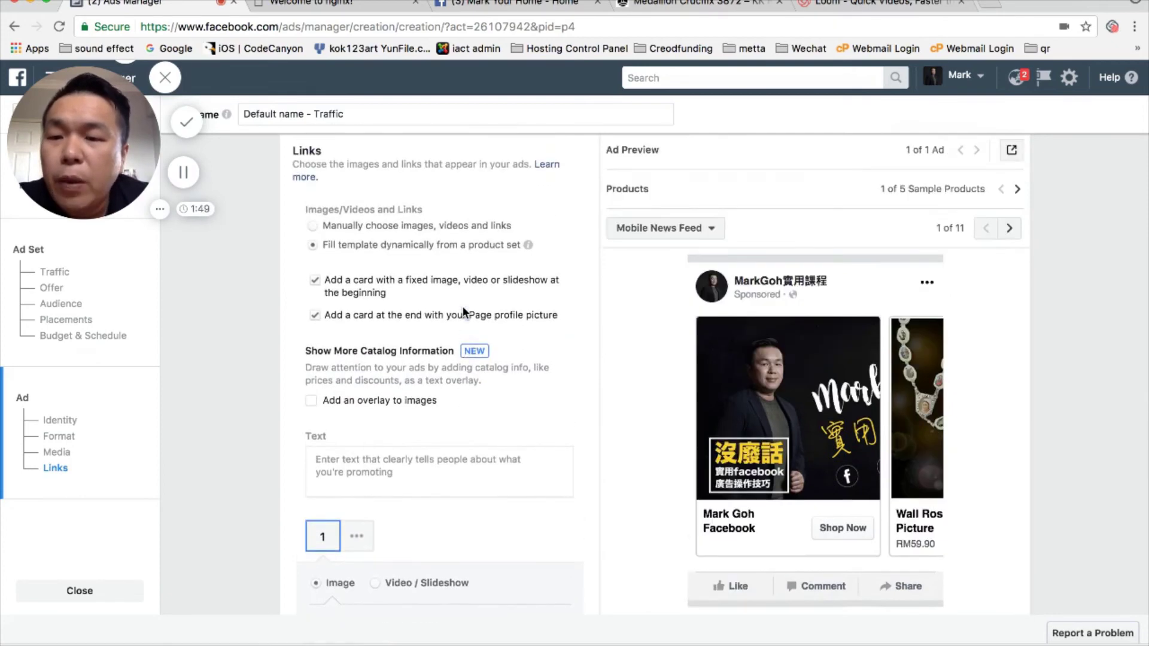
{"action": "scroll", "coordinate": [464, 309], "scroll_direction": "down", "scroll_amount": 15}
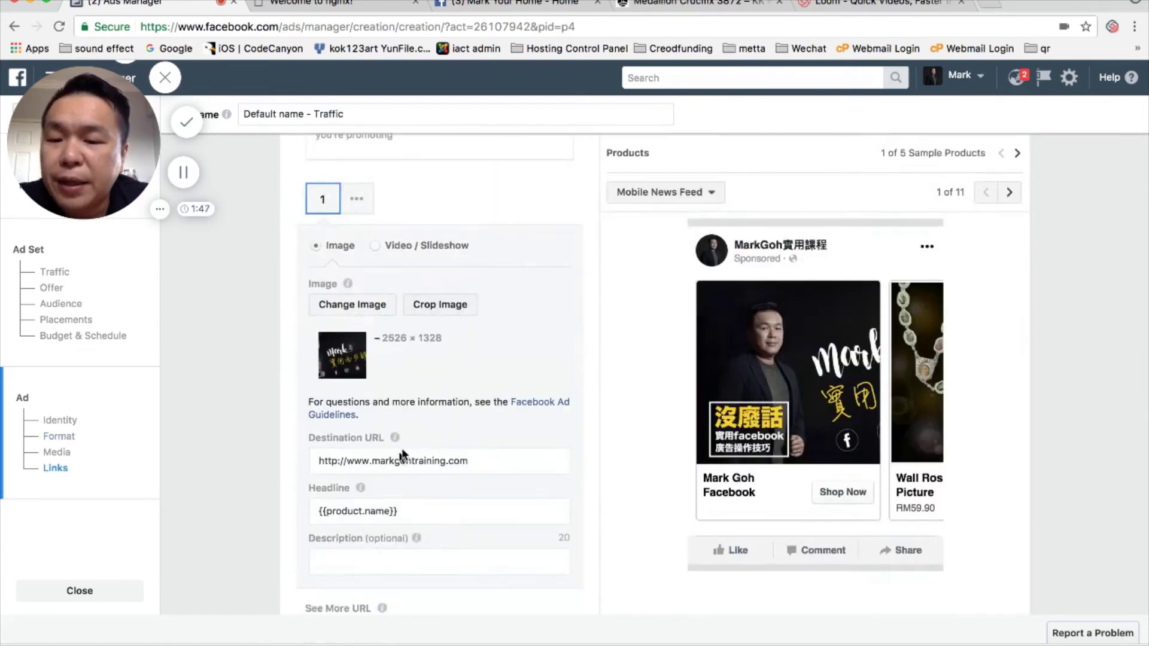
{"action": "left_click", "coordinate": [379, 465]}
{"action": "scroll", "coordinate": [468, 422], "scroll_direction": "up", "scroll_amount": 6}
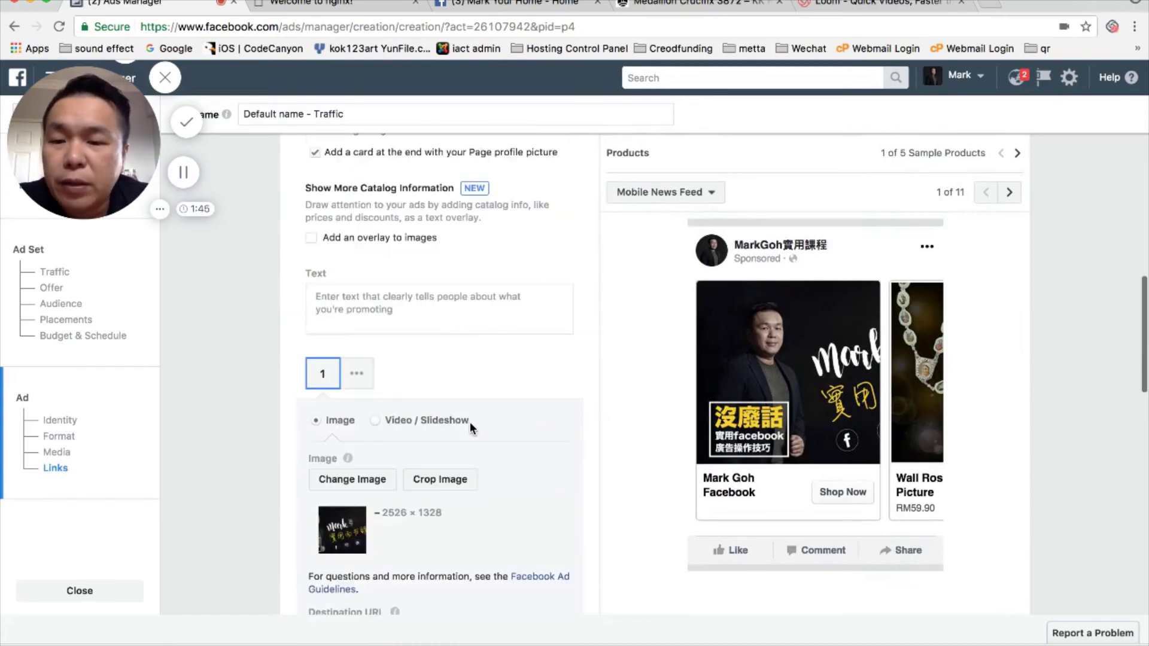
Open the dynamic product card's settings and choose Store collection All Products as the product set.
{"action": "left_click", "coordinate": [357, 376]}
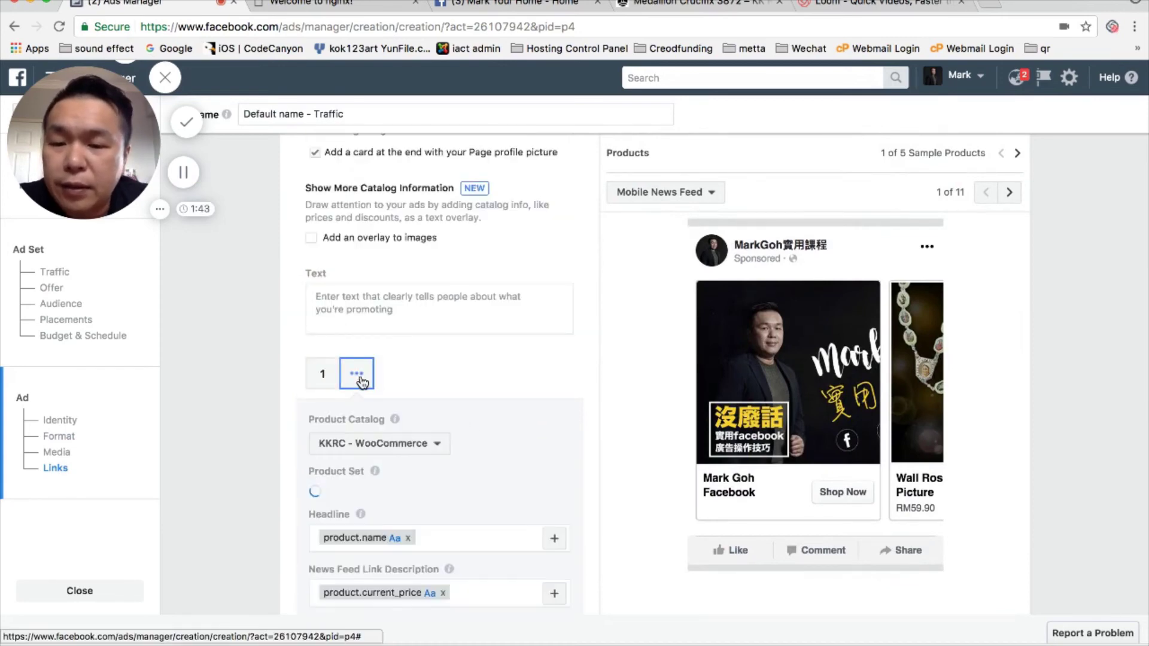
{"action": "scroll", "coordinate": [512, 438], "scroll_direction": "down", "scroll_amount": 2}
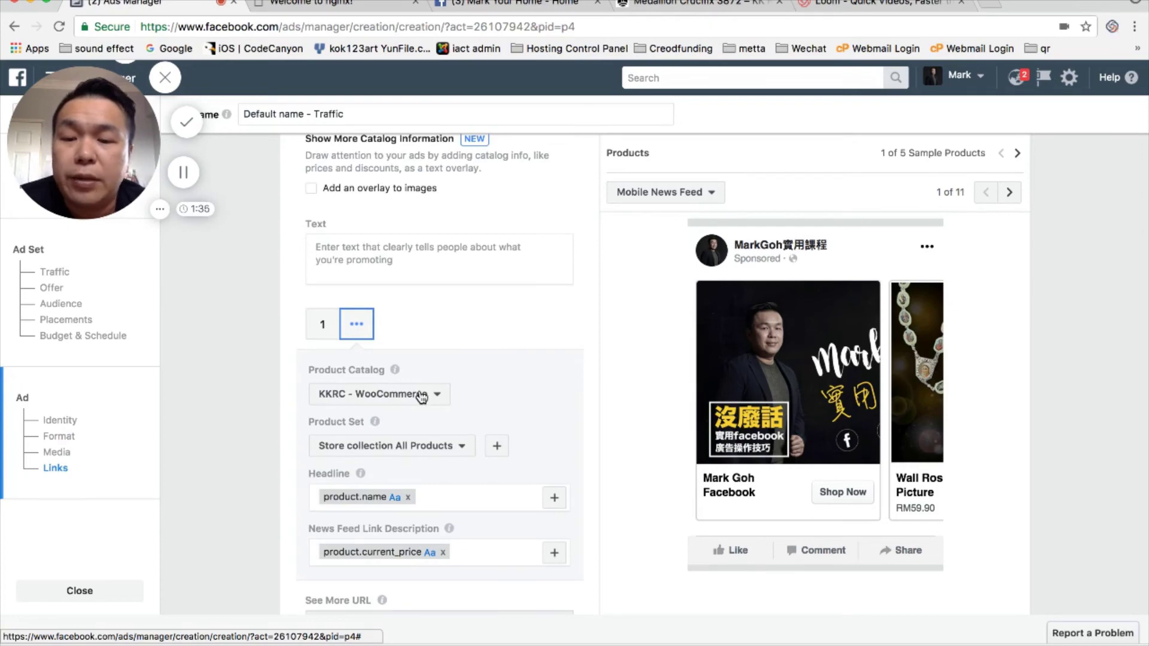
{"action": "left_click", "coordinate": [423, 449]}
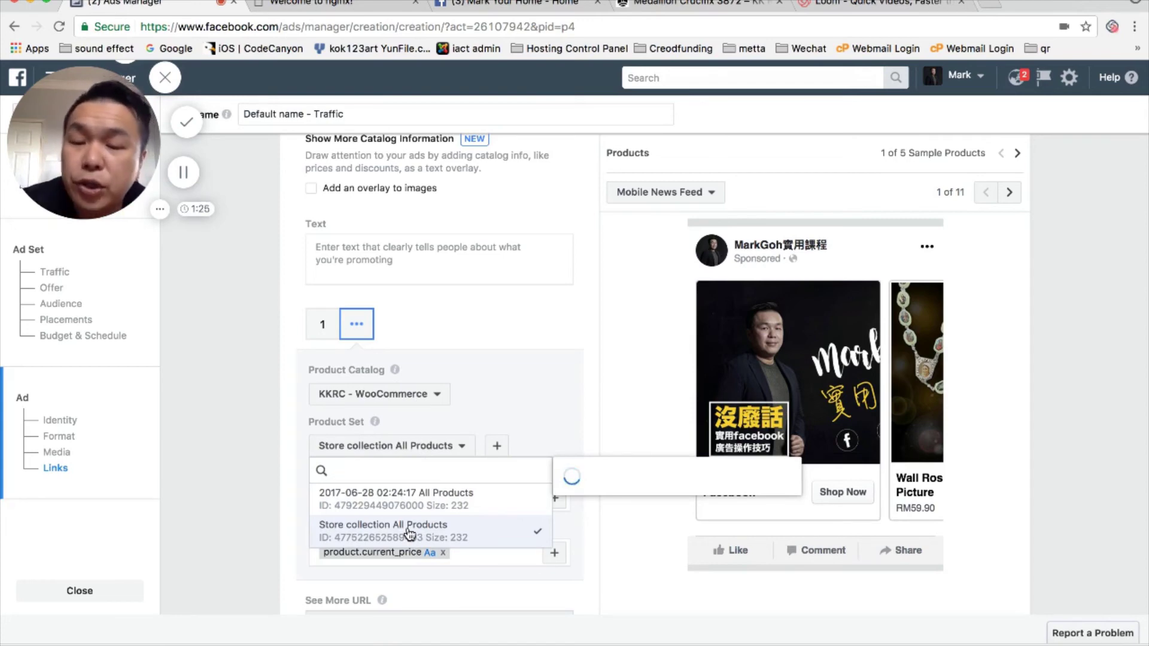
{"action": "left_click", "coordinate": [413, 533]}
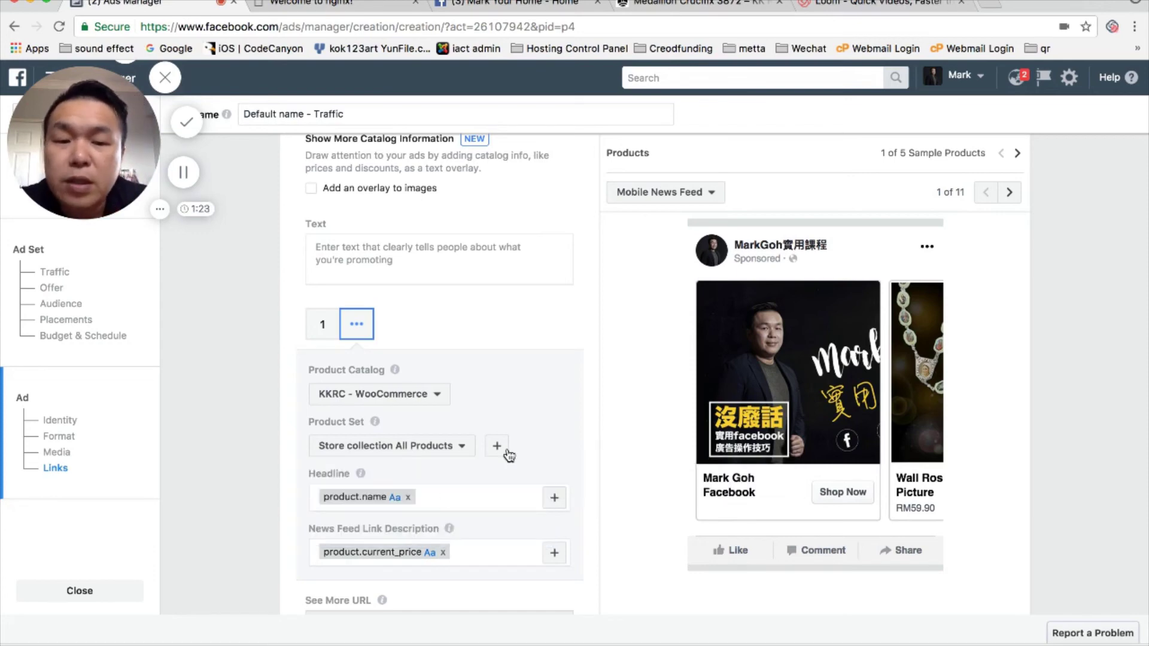
{"action": "scroll", "coordinate": [538, 457], "scroll_direction": "down", "scroll_amount": 5}
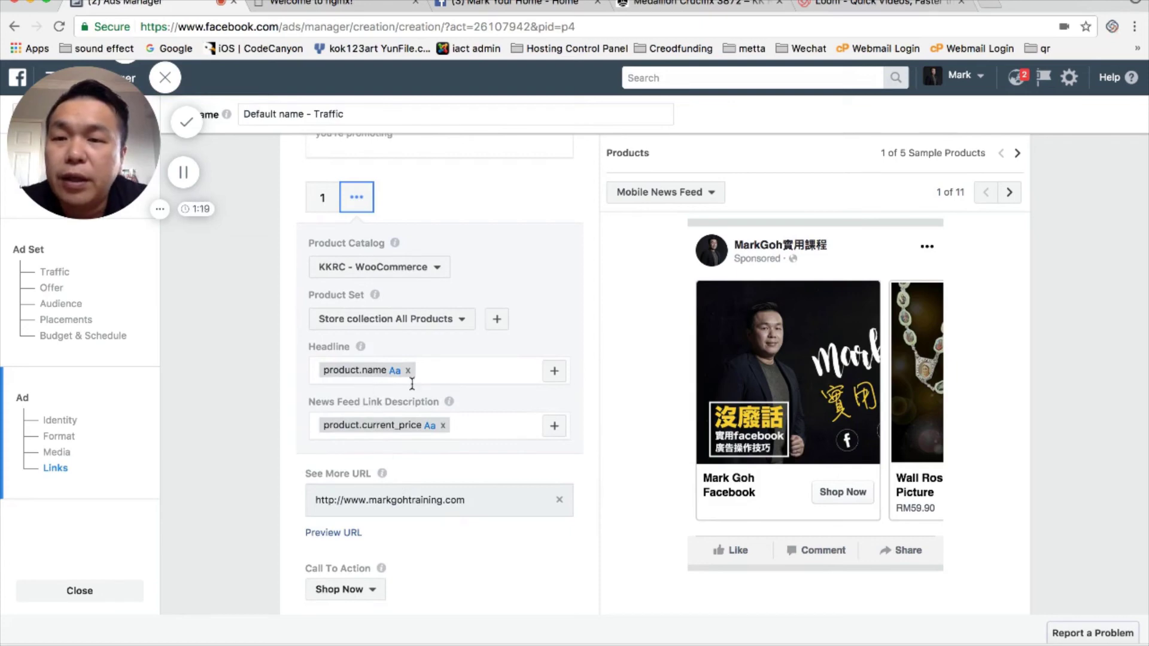
Switch to the Mark Your Home page and look through the products in its Shop.
{"action": "left_click", "coordinate": [495, 6]}
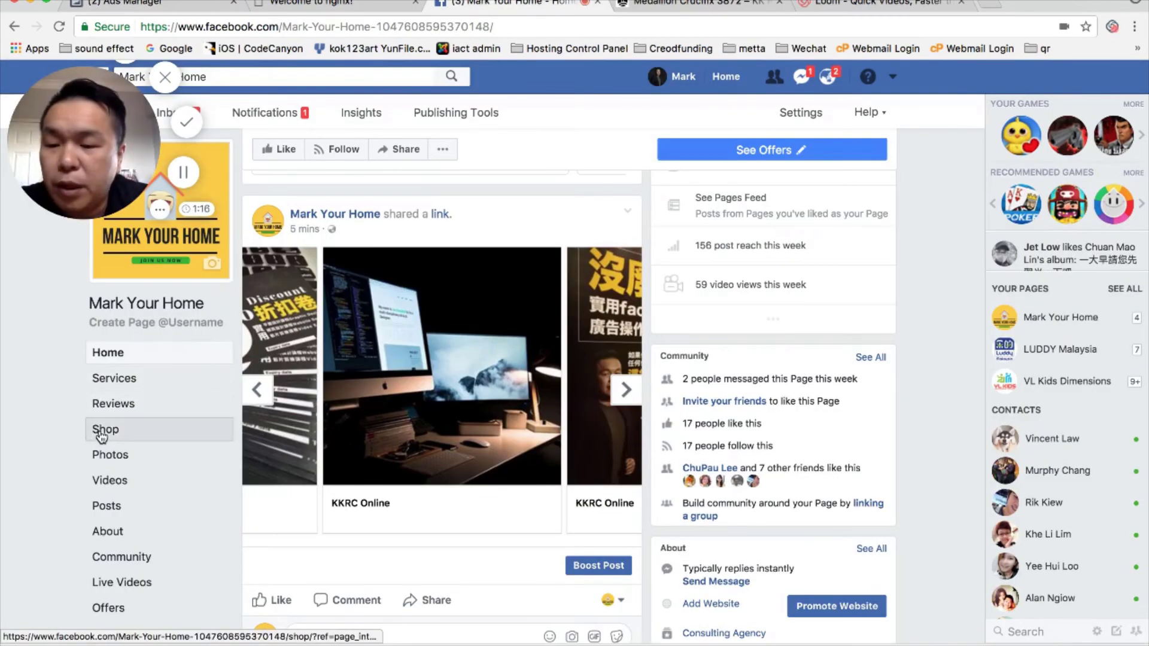
{"action": "left_click", "coordinate": [106, 431]}
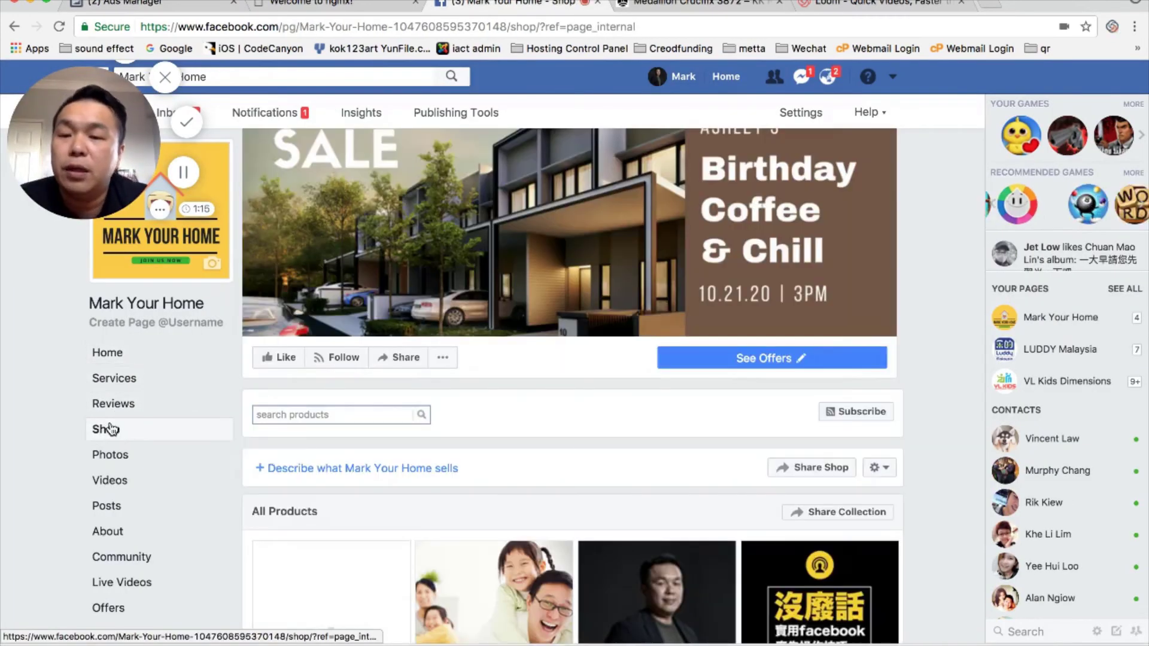
{"action": "scroll", "coordinate": [473, 407], "scroll_direction": "down", "scroll_amount": 5}
{"action": "scroll", "coordinate": [473, 371], "scroll_direction": "down", "scroll_amount": 5}
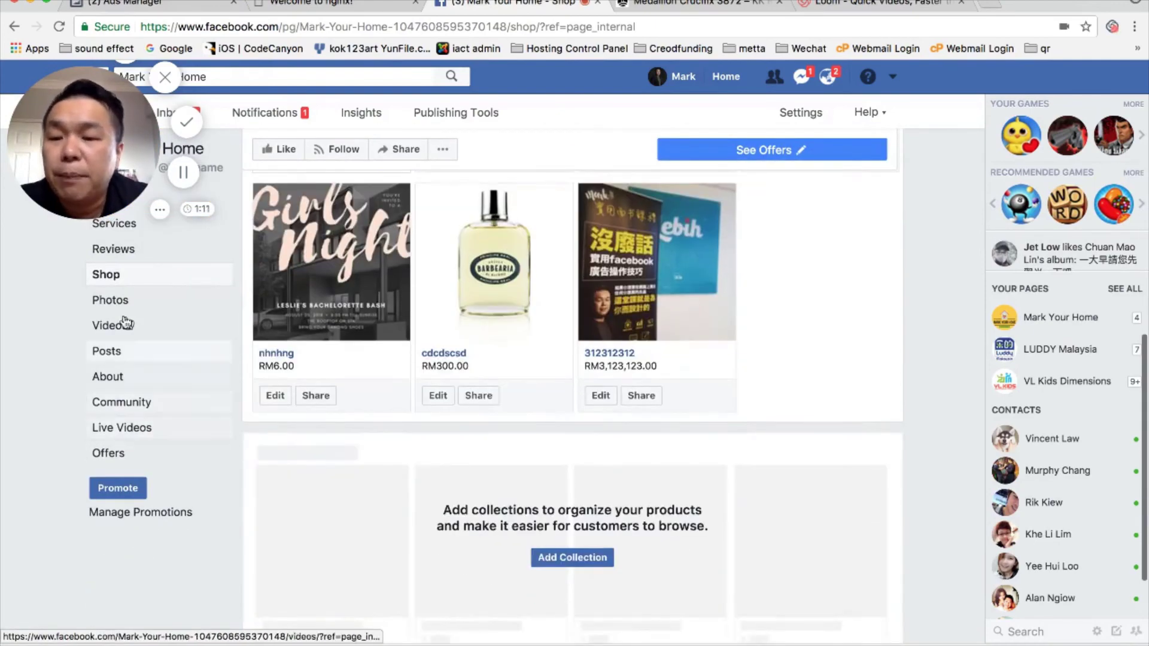
{"action": "left_click", "coordinate": [210, 7]}
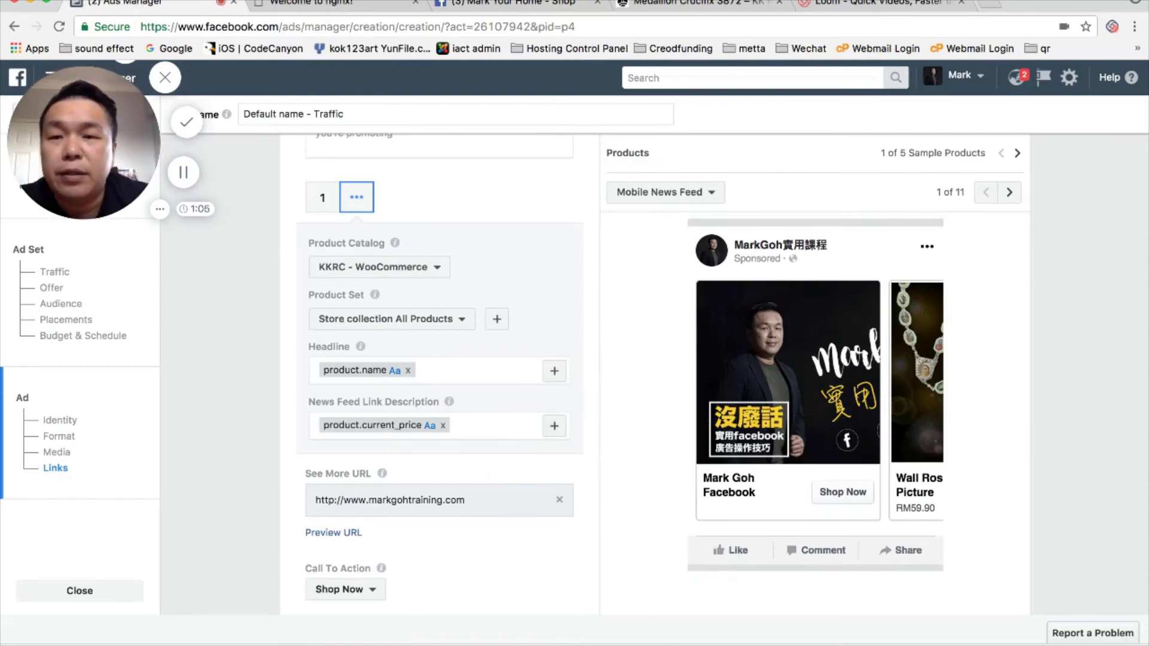
{"action": "left_click", "coordinate": [370, 4]}
{"action": "left_click", "coordinate": [468, 7]}
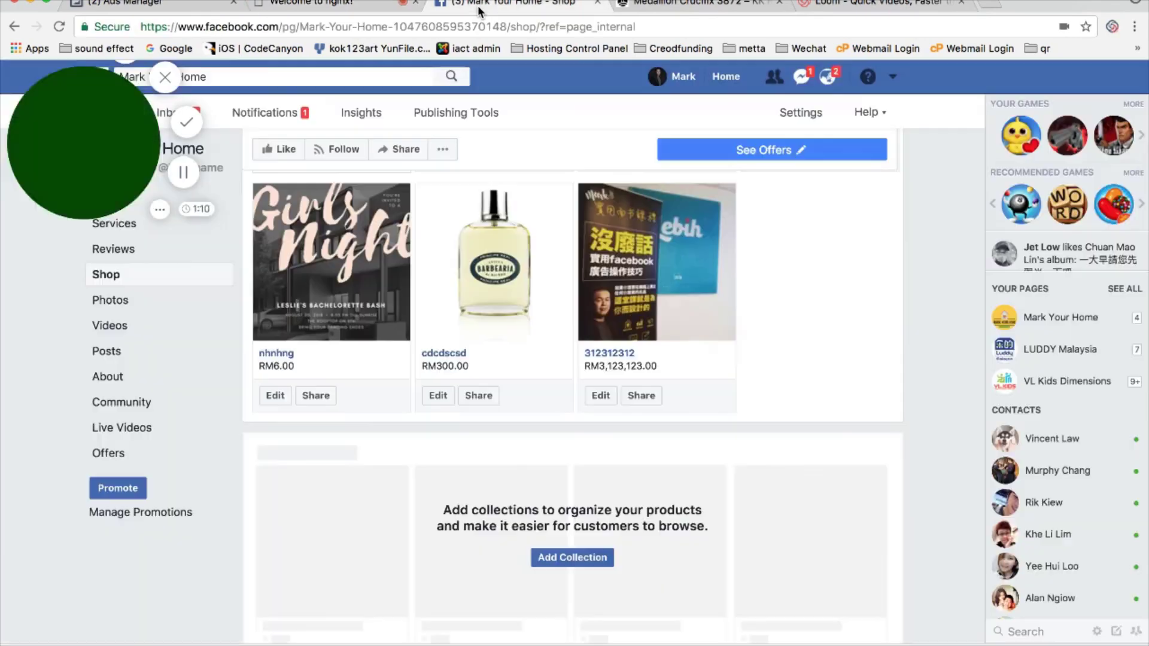
Search Facebook for kkrc and set the keyboard input source to U.S.
{"action": "left_click", "coordinate": [403, 74]}
{"action": "left_click_drag", "start_coordinate": [95, 125], "coordinate": [879, 131]}
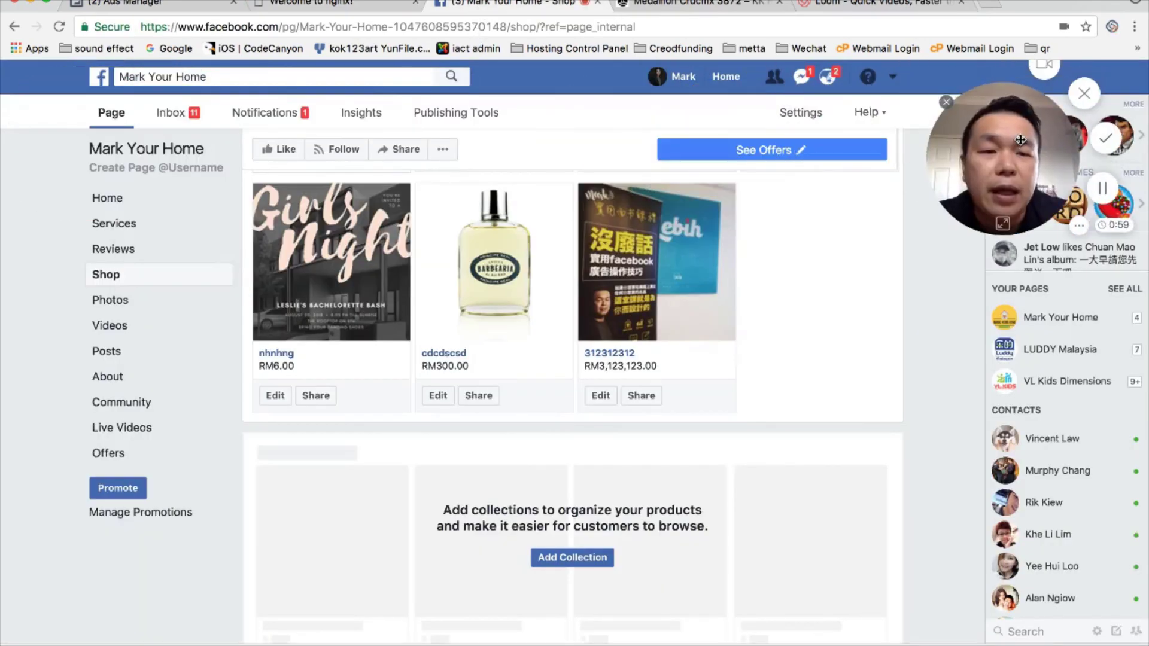
{"action": "left_click", "coordinate": [214, 76]}
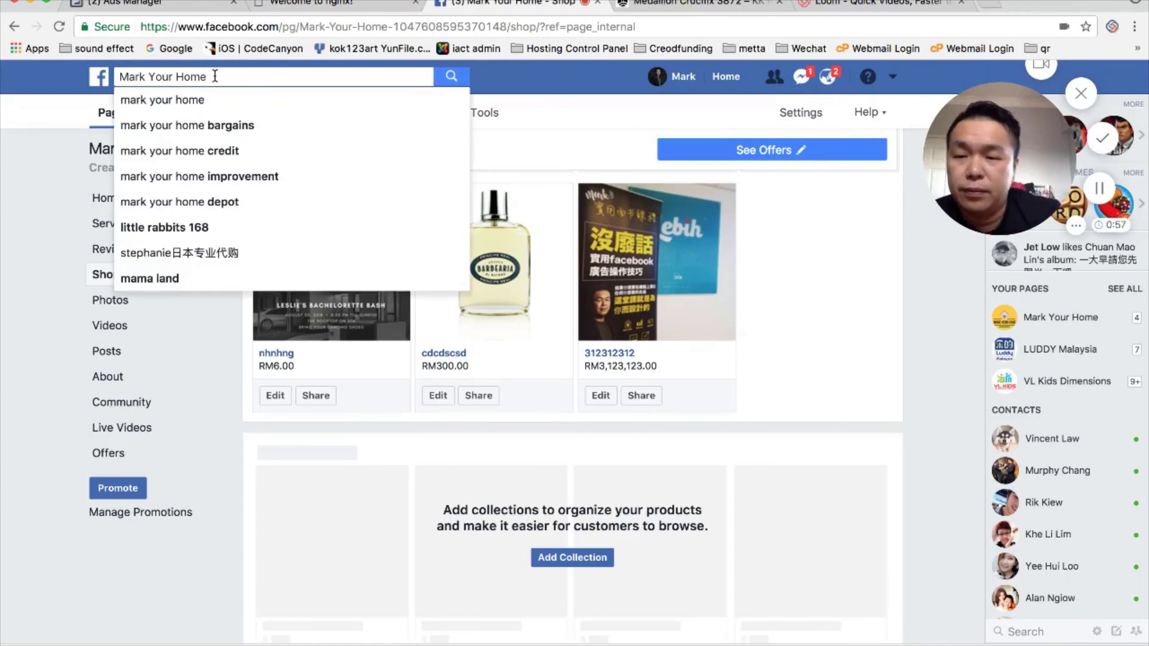
{"action": "left_click_drag", "start_coordinate": [214, 75], "coordinate": [101, 77]}
{"action": "type", "text": "k k r c"}
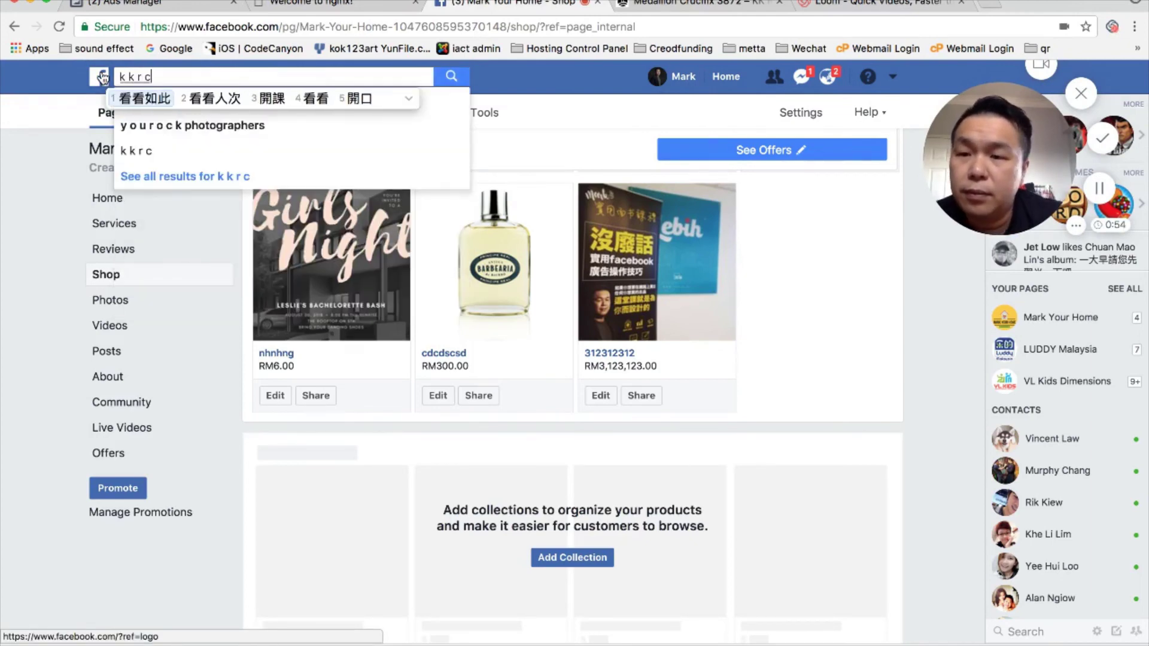
{"action": "key", "text": "Return"}
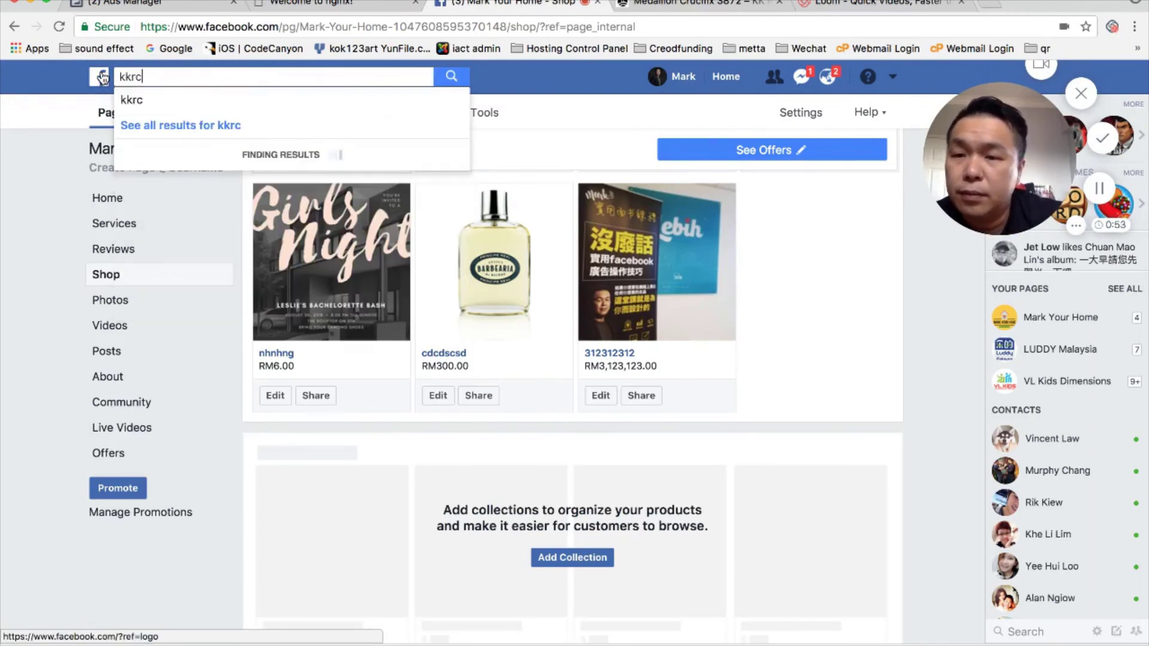
{"action": "left_click", "coordinate": [146, 97]}
{"action": "left_click", "coordinate": [892, 4]}
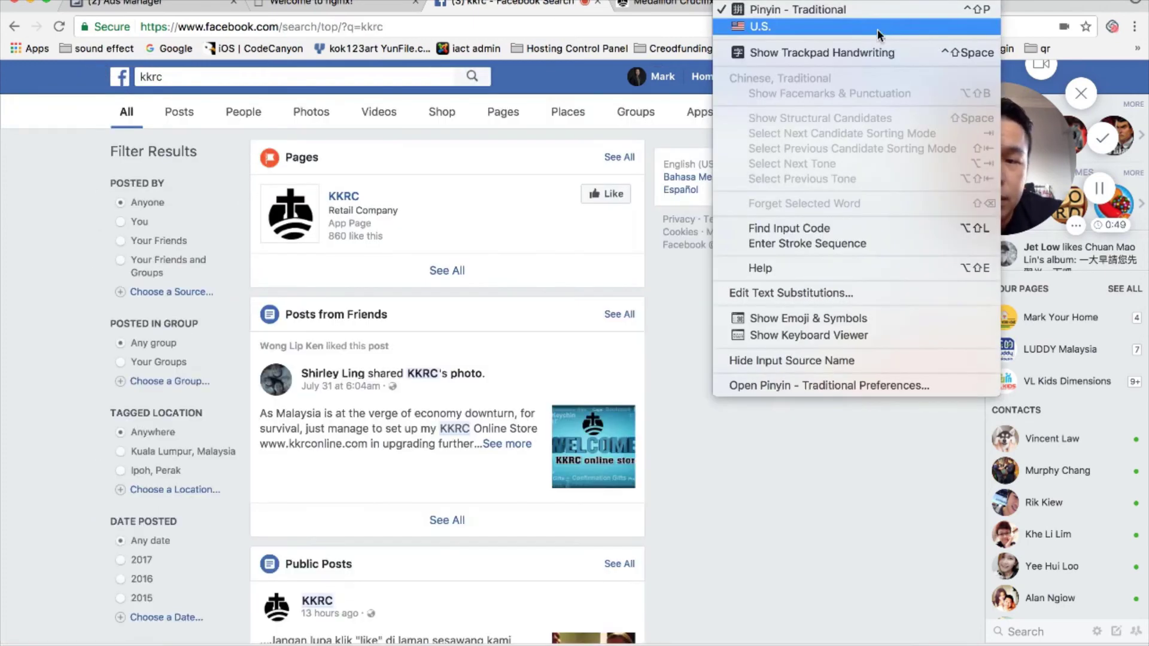
{"action": "left_click", "coordinate": [881, 27]}
Open the KKRC page from the search results and look through the products in its Shop.
{"action": "left_click", "coordinate": [335, 201]}
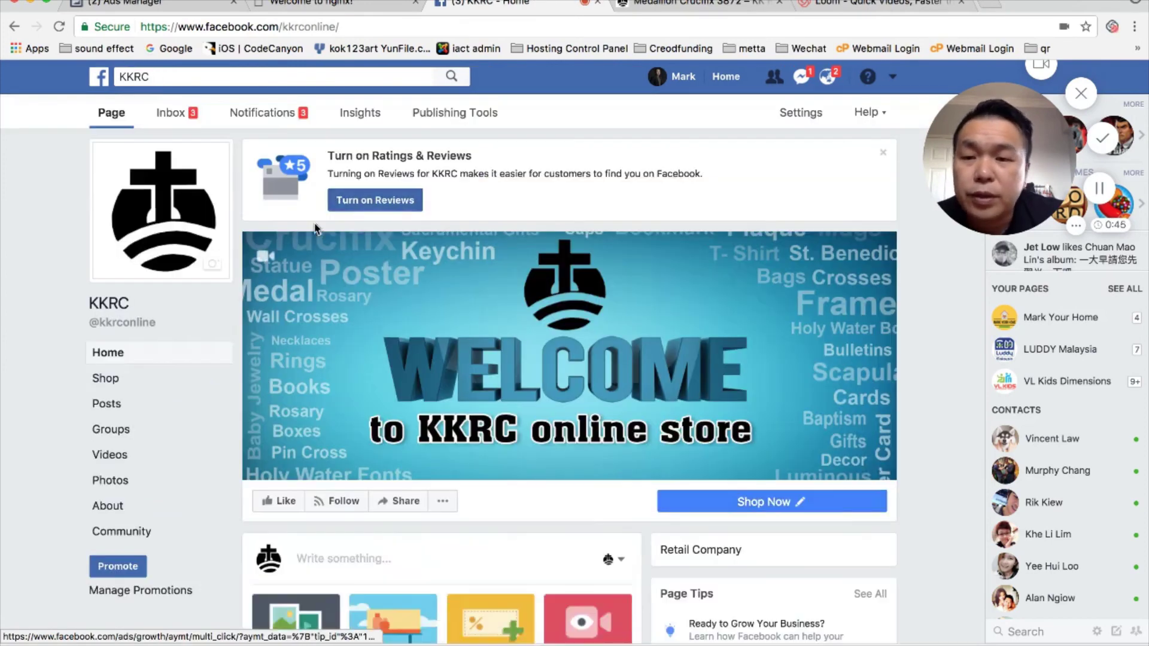
{"action": "left_click", "coordinate": [122, 383]}
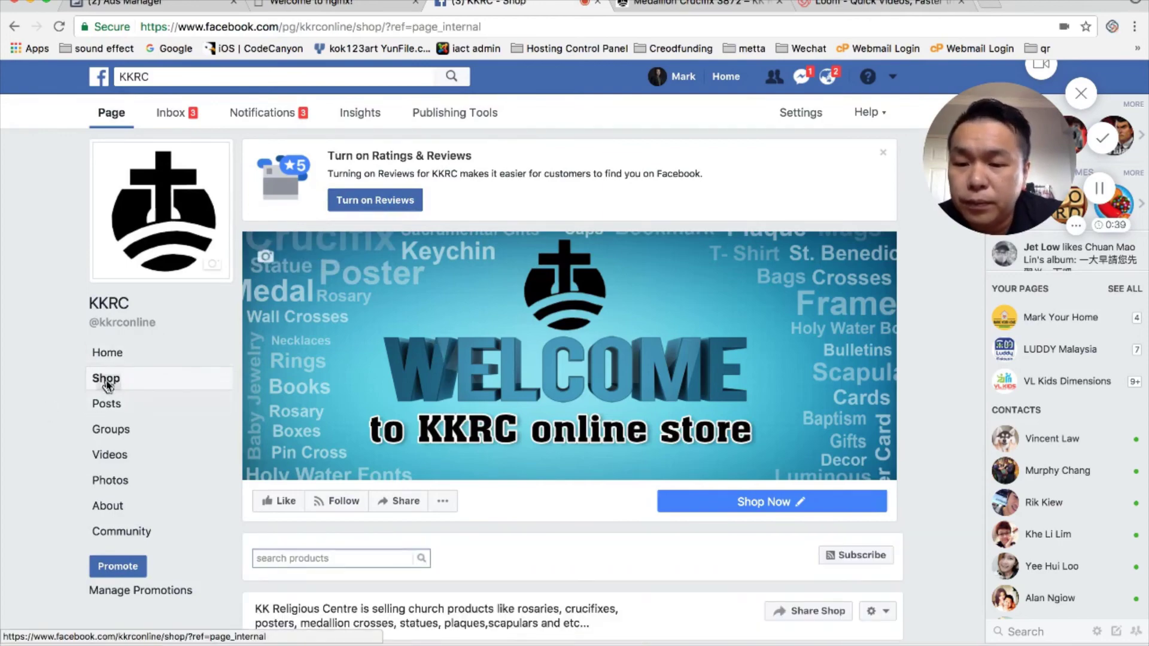
{"action": "scroll", "coordinate": [321, 424], "scroll_direction": "down", "scroll_amount": 8}
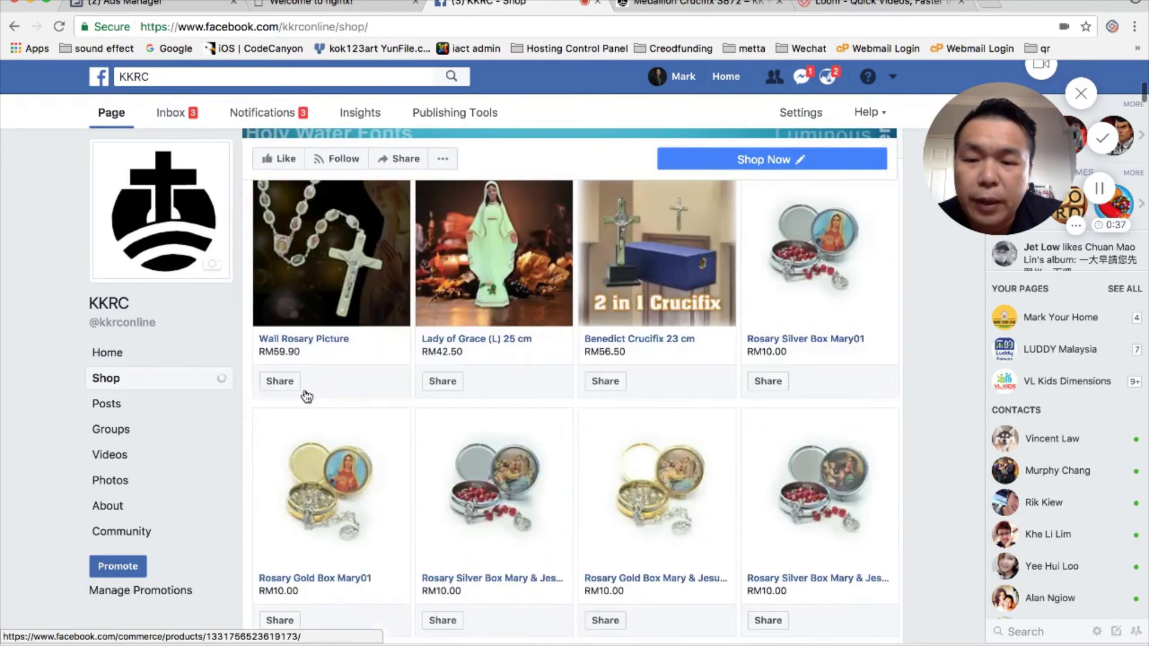
{"action": "scroll", "coordinate": [307, 392], "scroll_direction": "down", "scroll_amount": 5}
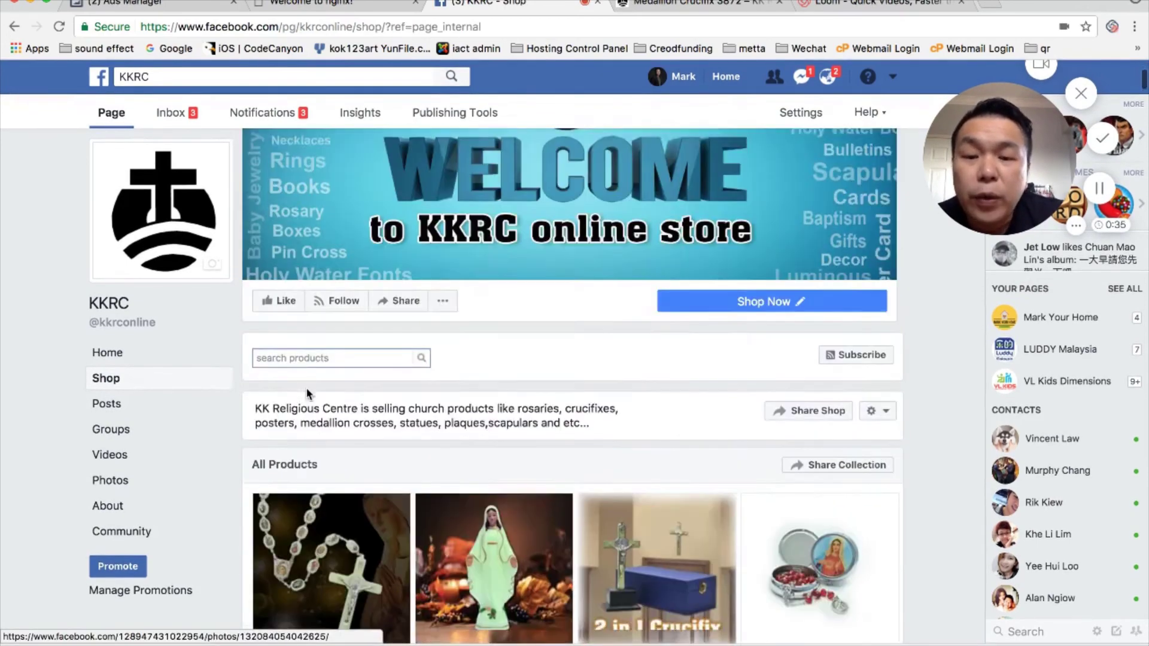
{"action": "scroll", "coordinate": [308, 394], "scroll_direction": "down", "scroll_amount": 3}
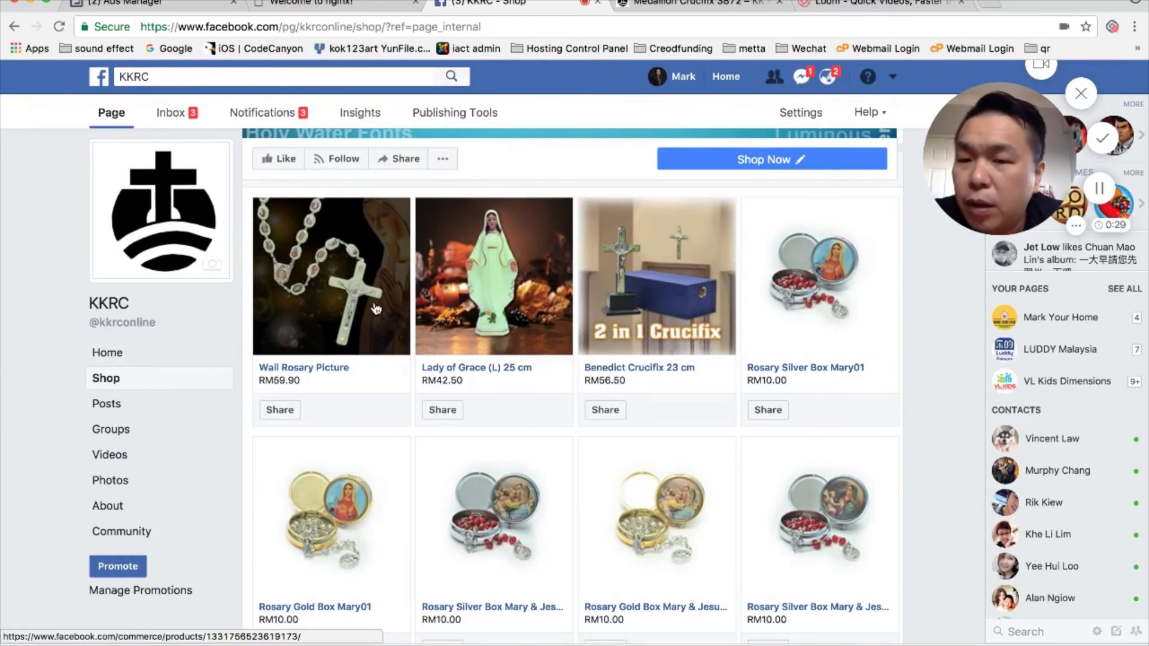
Return to Ads Manager and choose KKRC - WooCommerce as the product catalog for the dynamic card.
{"action": "left_click_drag", "start_coordinate": [225, 5], "coordinate": [318, 4]}
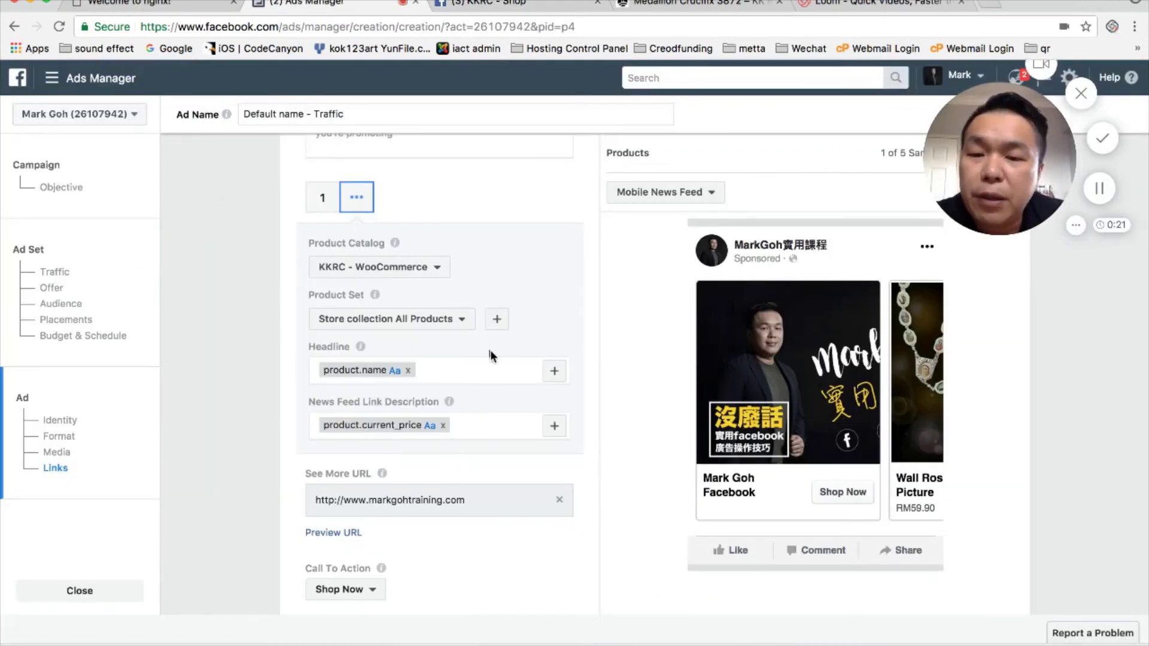
{"action": "left_click", "coordinate": [441, 271]}
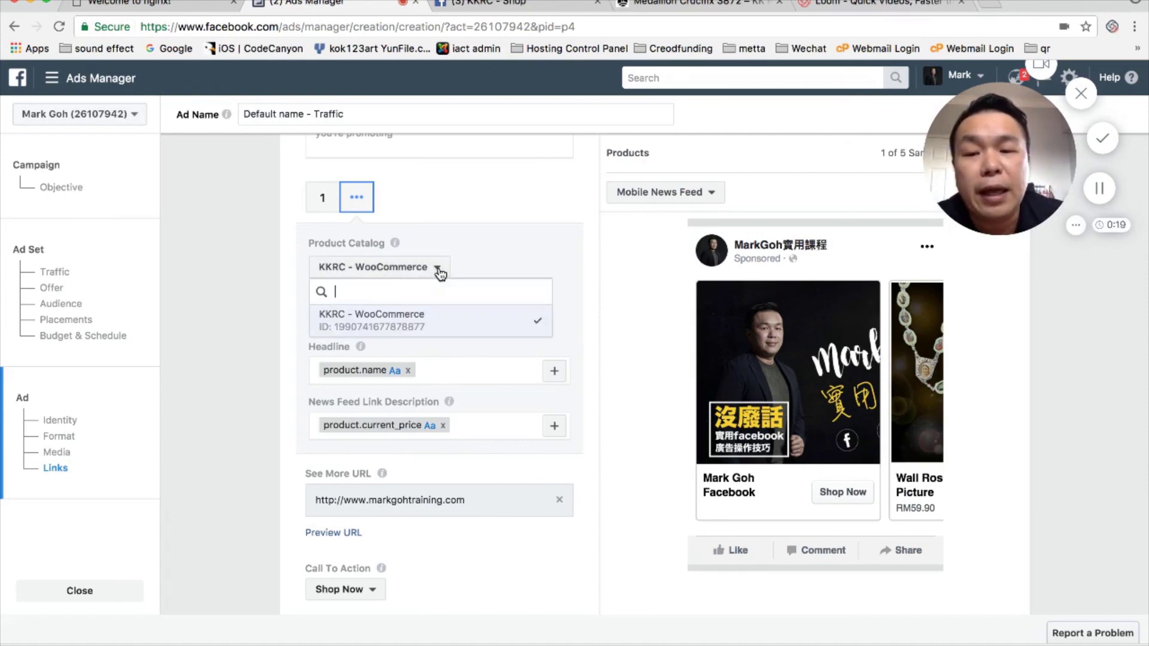
{"action": "left_click", "coordinate": [433, 322]}
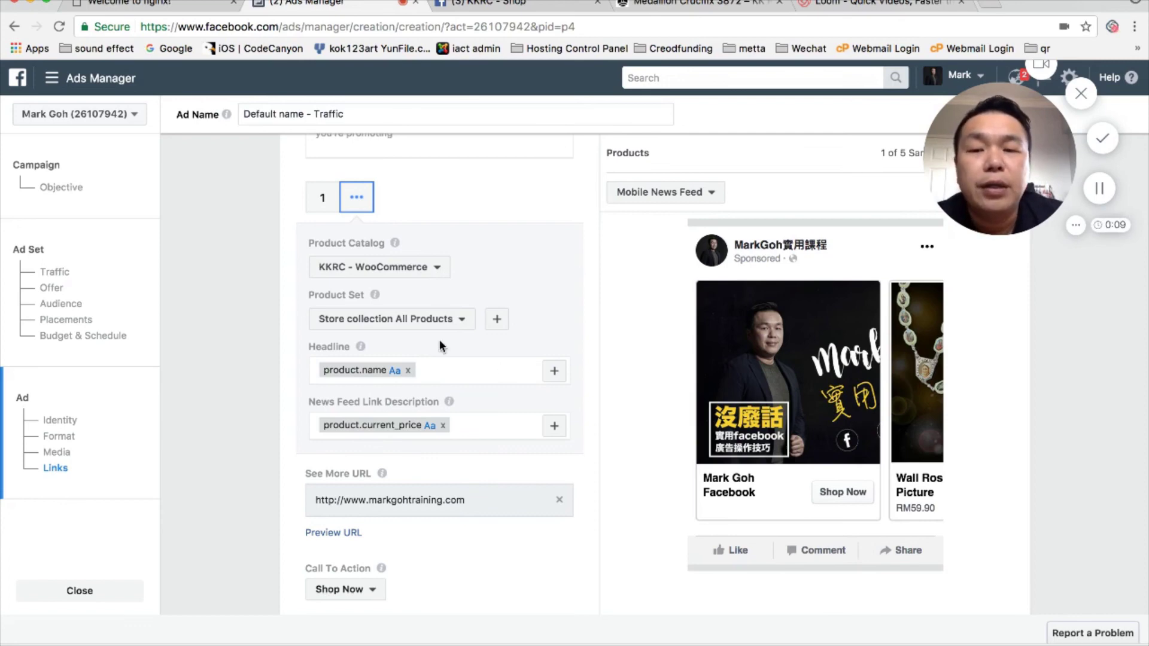
{"action": "scroll", "coordinate": [439, 338], "scroll_direction": "up", "scroll_amount": 5}
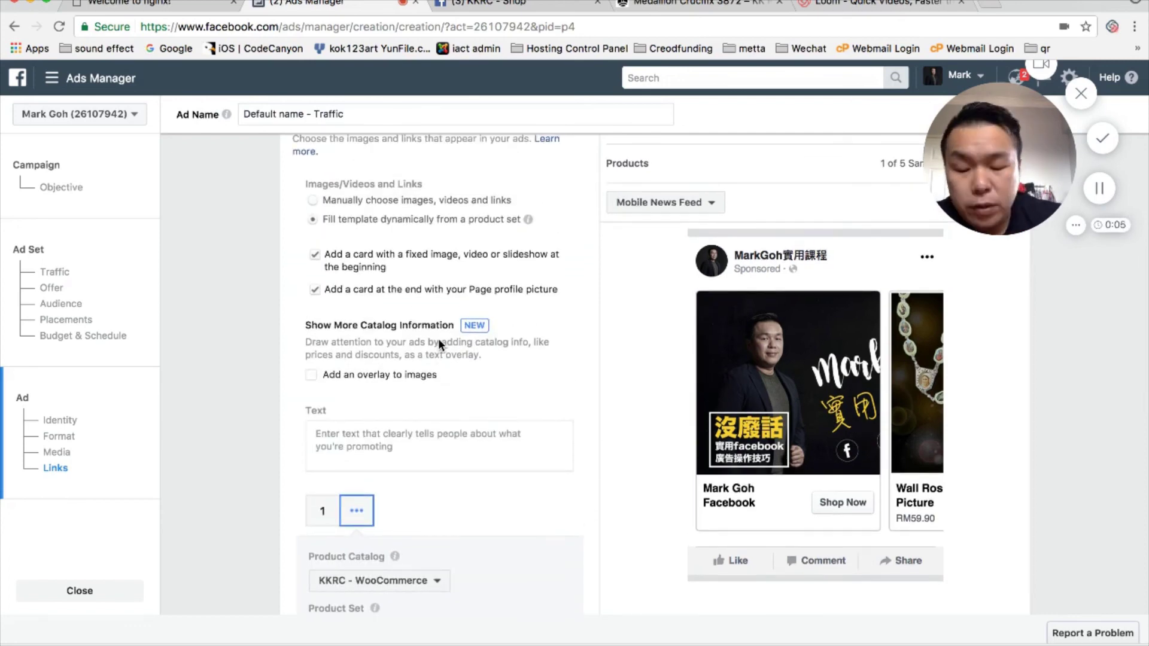
{"action": "scroll", "coordinate": [439, 338], "scroll_direction": "up", "scroll_amount": 5}
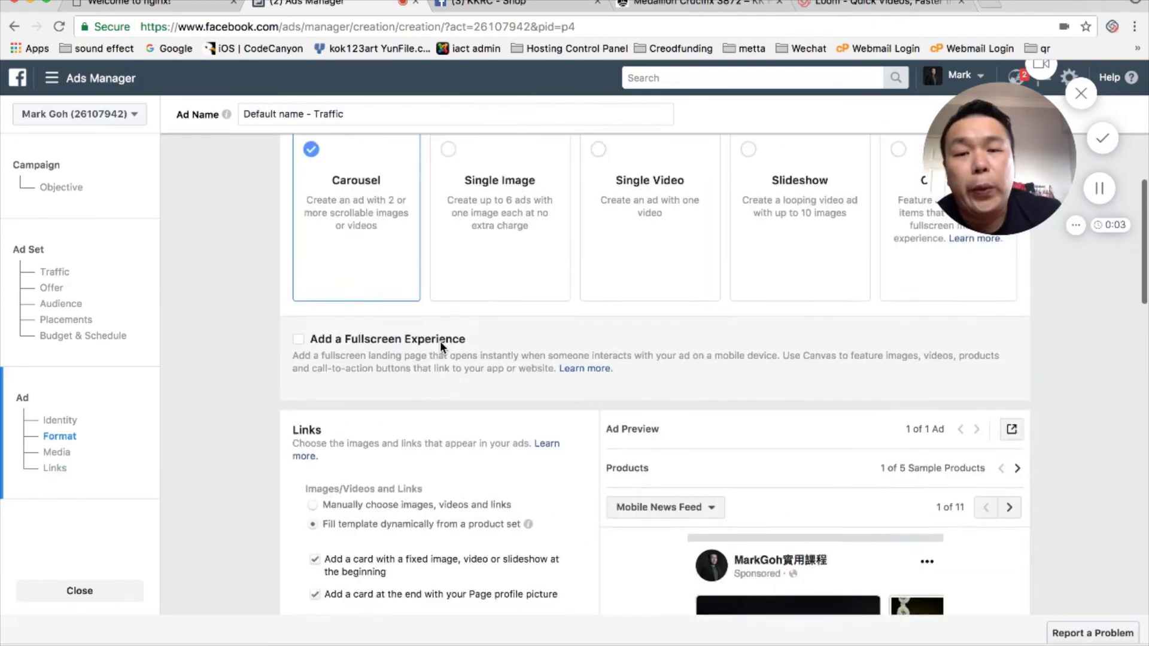
{"action": "scroll", "coordinate": [444, 347], "scroll_direction": "up", "scroll_amount": 2}
{"action": "scroll", "coordinate": [443, 347], "scroll_direction": "down", "scroll_amount": 5}
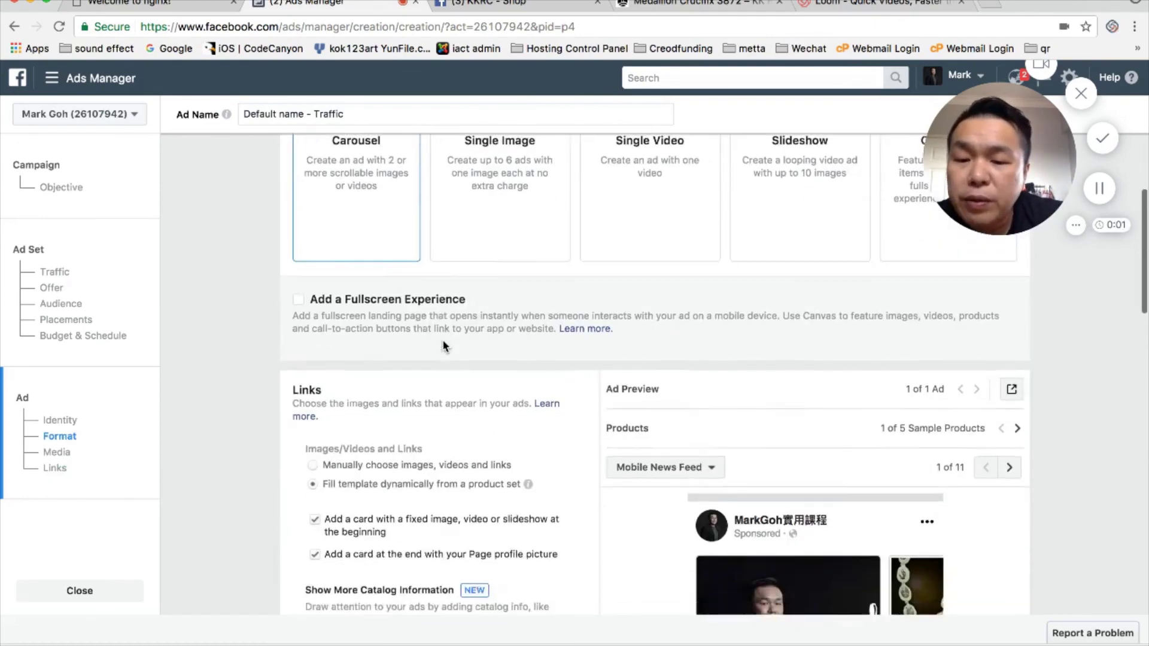
{"action": "scroll", "coordinate": [443, 346], "scroll_direction": "down", "scroll_amount": 3}
Return to the Traffic ad in Ads Manager and set its links to manually chosen images, videos and links.
{"action": "key", "text": "ctrl+Tab"}
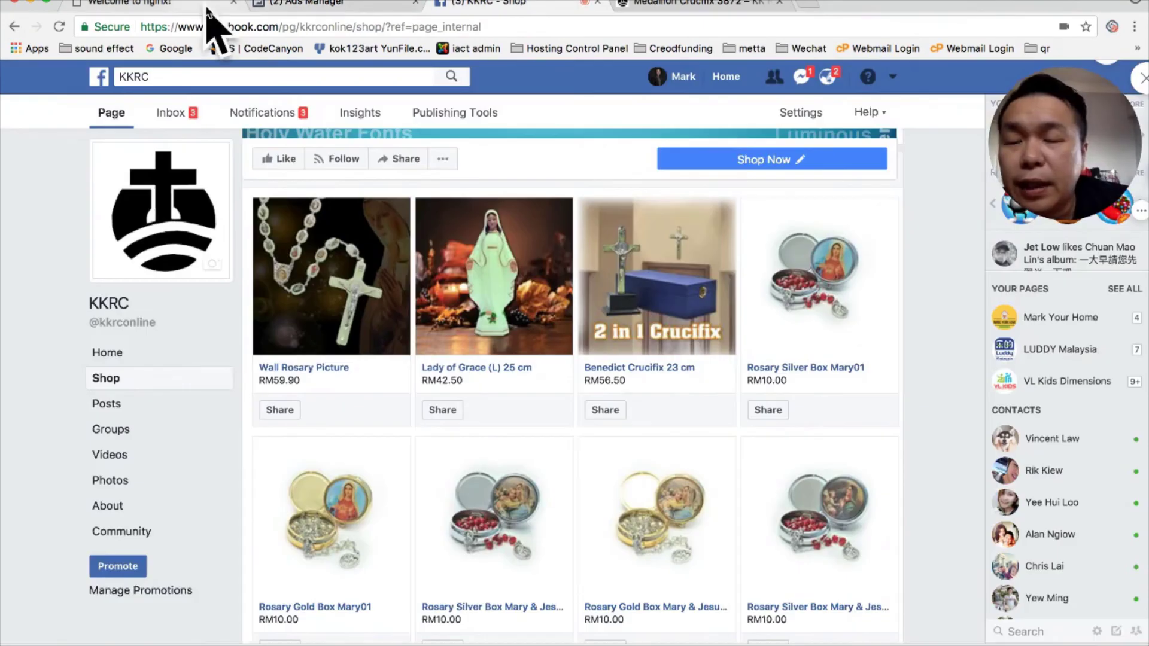
{"action": "left_click", "coordinate": [199, 9]}
{"action": "left_click", "coordinate": [324, 9]}
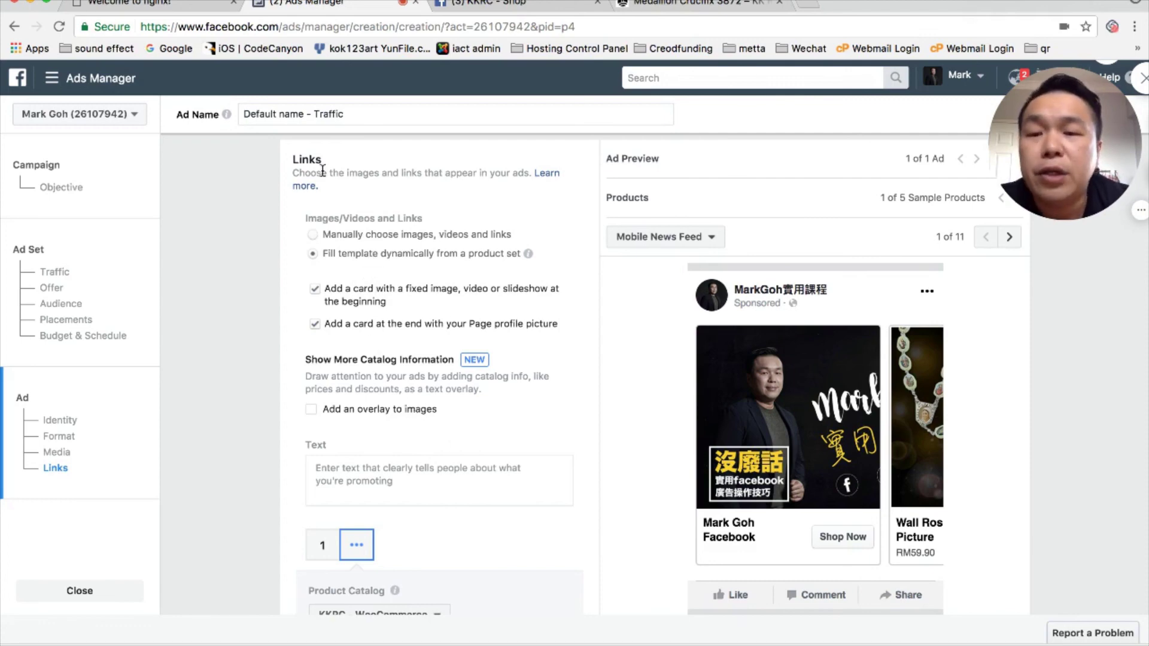
{"action": "left_click", "coordinate": [312, 235]}
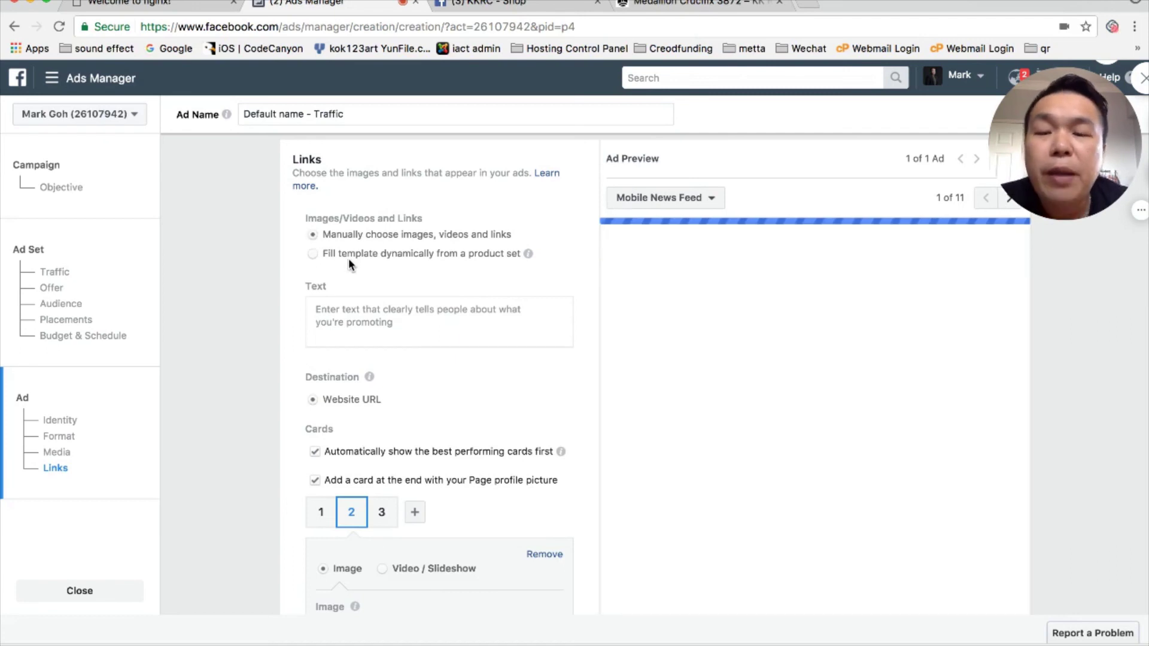